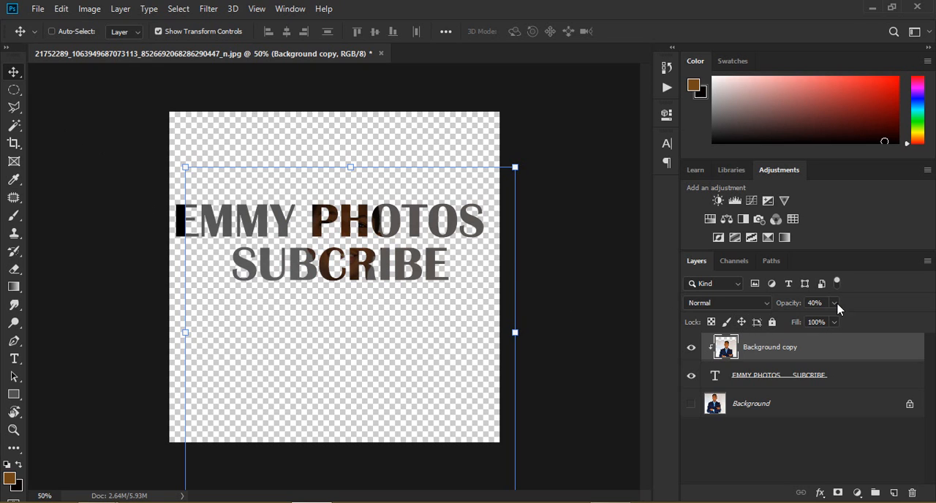
Step: Set the Background copy layer's opacity to 100% and duplicate the layer
left_click(836, 304)
left_click_drag(832, 318, 874, 316)
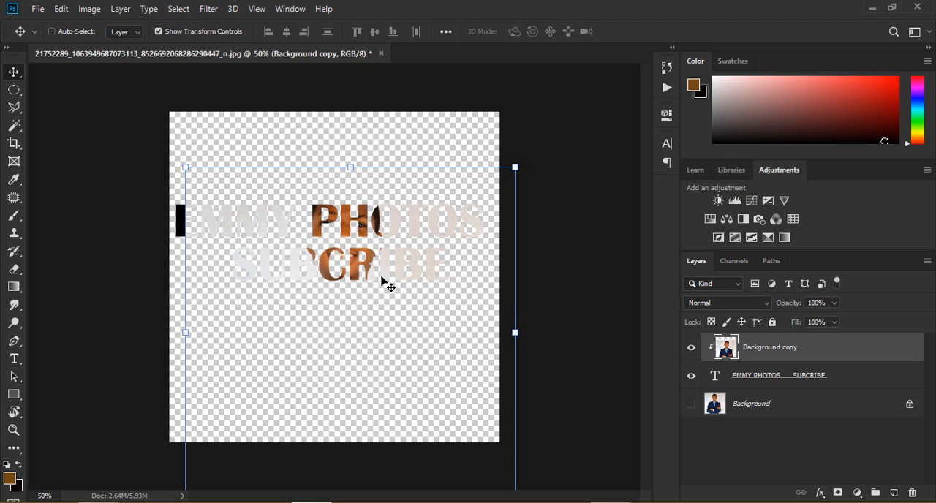
key("ctrl+j")
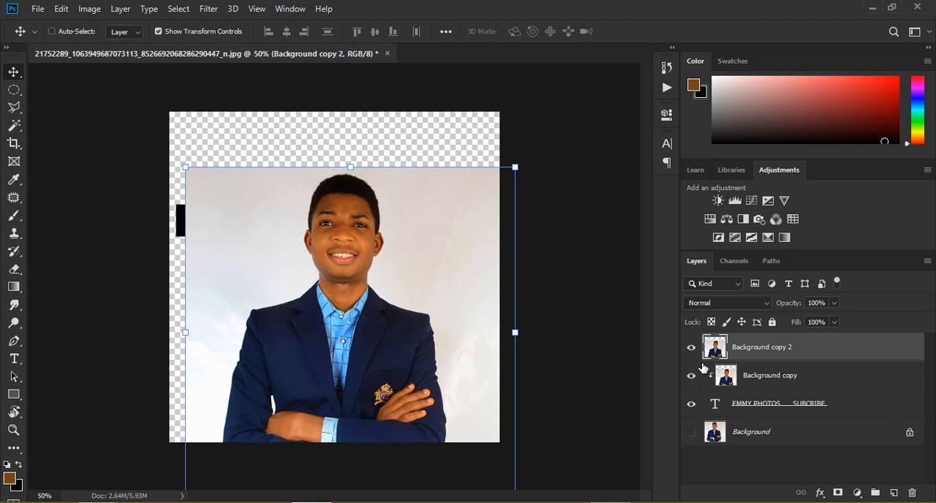
Step: Shift the duplicated photo toward the canvas's left side and place its layer directly above the text layer, clipped to the lettering
left_click(304, 249)
mouse_move(257, 246)
left_mouse_down()
mouse_move(235, 236)
mouse_move(258, 245)
left_mouse_up()
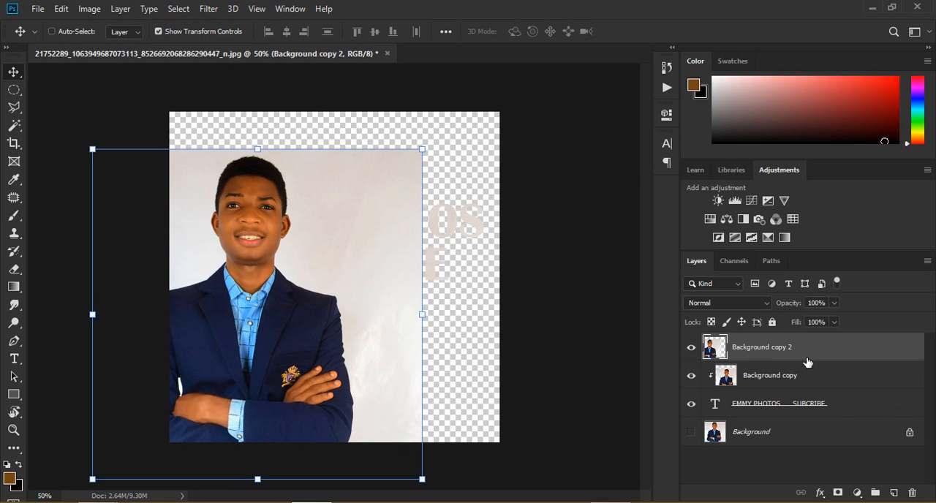
left_click_drag(807, 363, 798, 384)
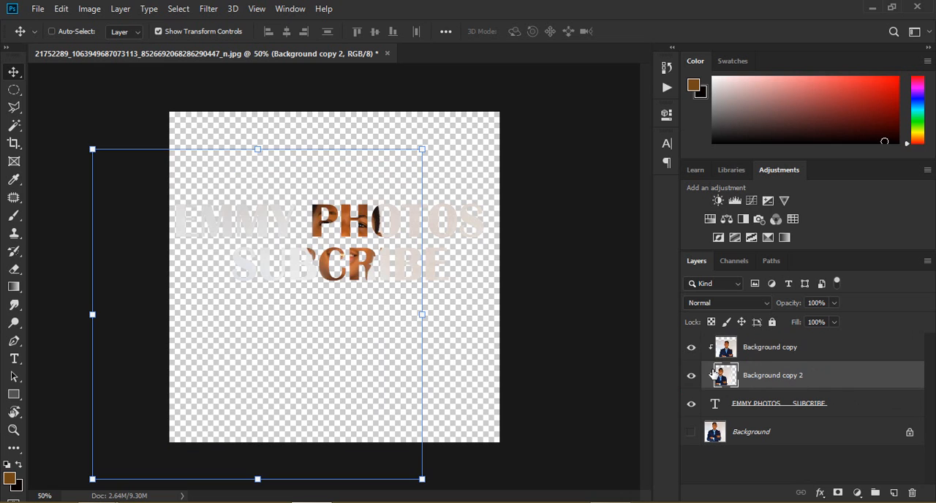
left_click_drag(271, 250, 219, 260)
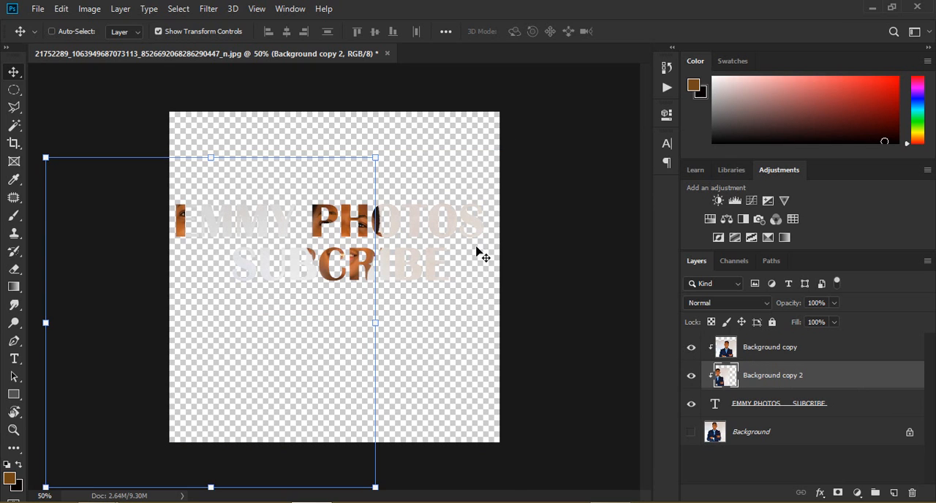
Step: Reposition the two clipped photos so the face fills the letters near both ends of the text
left_click(767, 349)
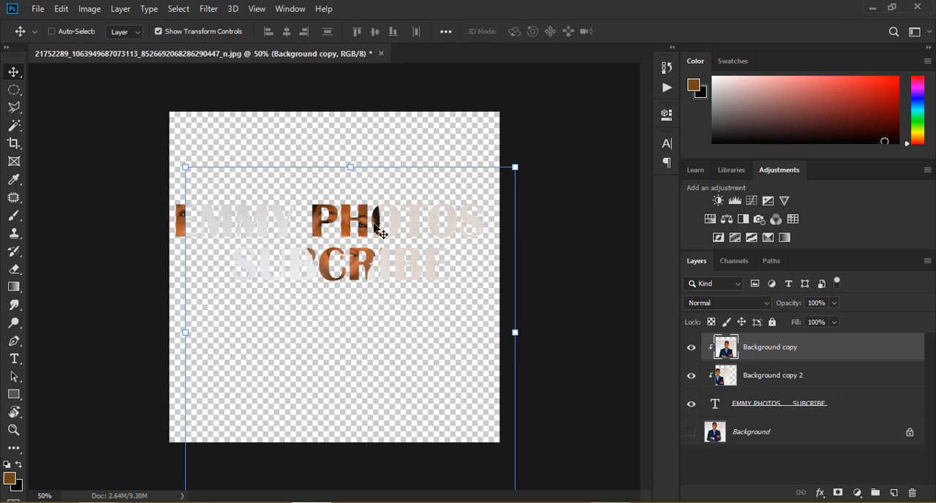
left_click_drag(380, 231, 461, 251)
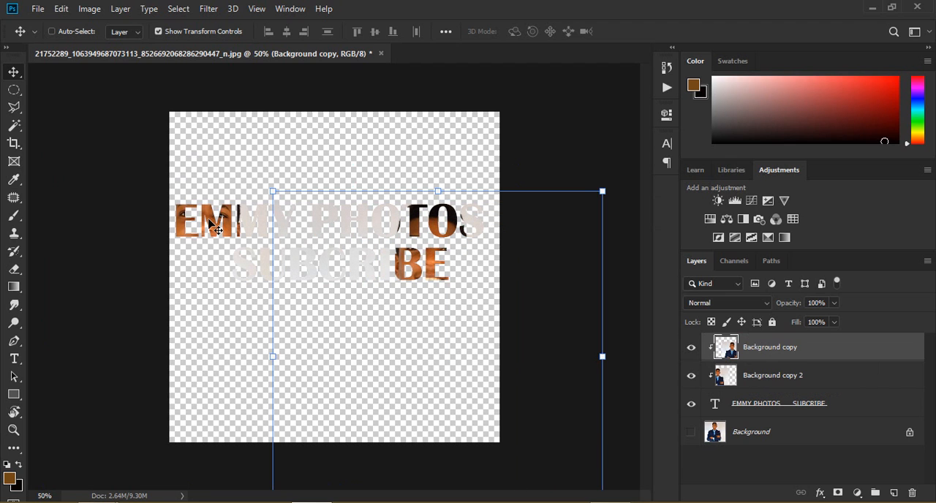
left_click(798, 378)
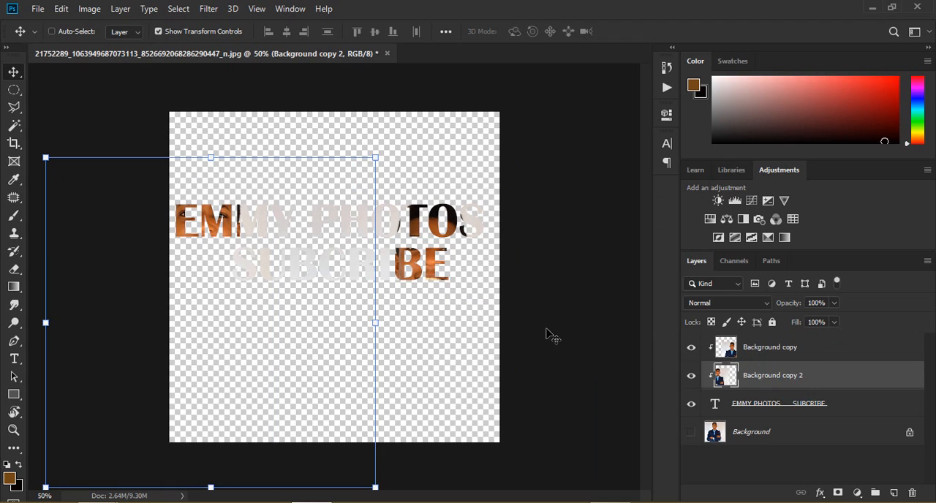
left_click_drag(205, 221, 231, 231)
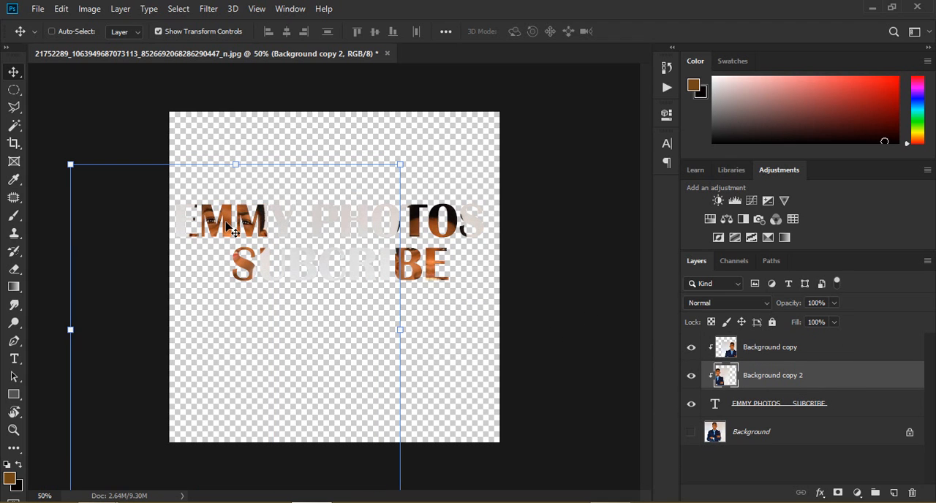
left_click_drag(431, 249, 447, 206)
left_click(443, 236, "ctrl")
left_click(441, 150)
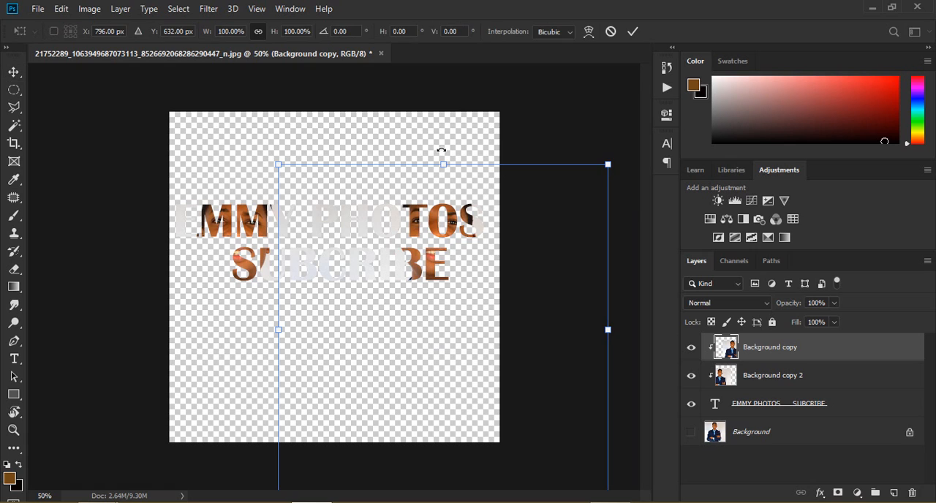
left_click(14, 72)
left_click(158, 126)
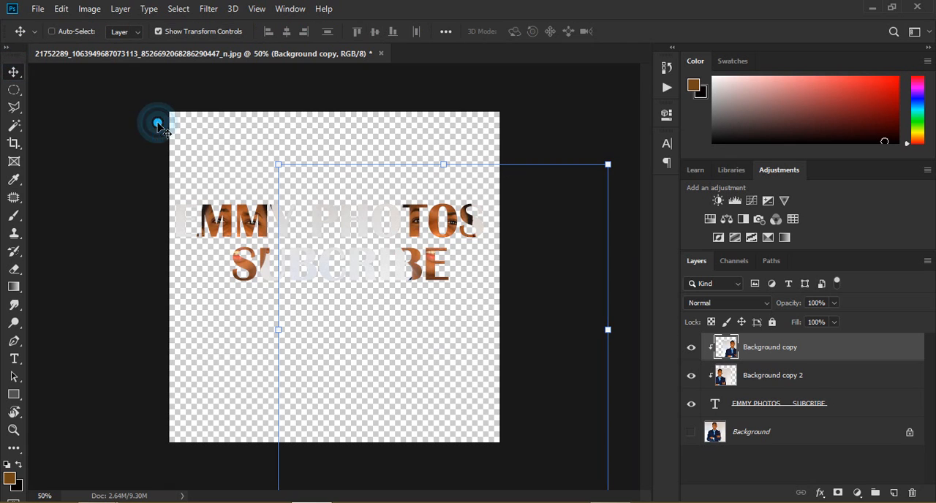
left_click(857, 494)
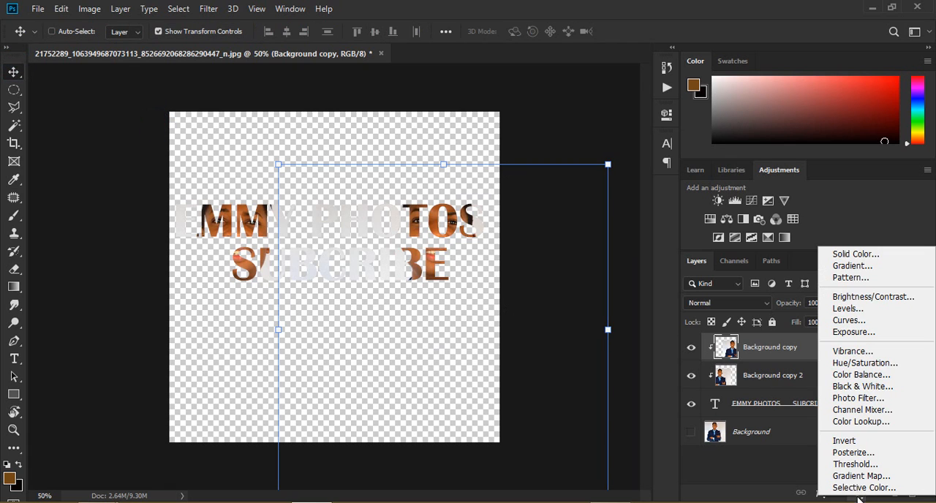
left_click(121, 8)
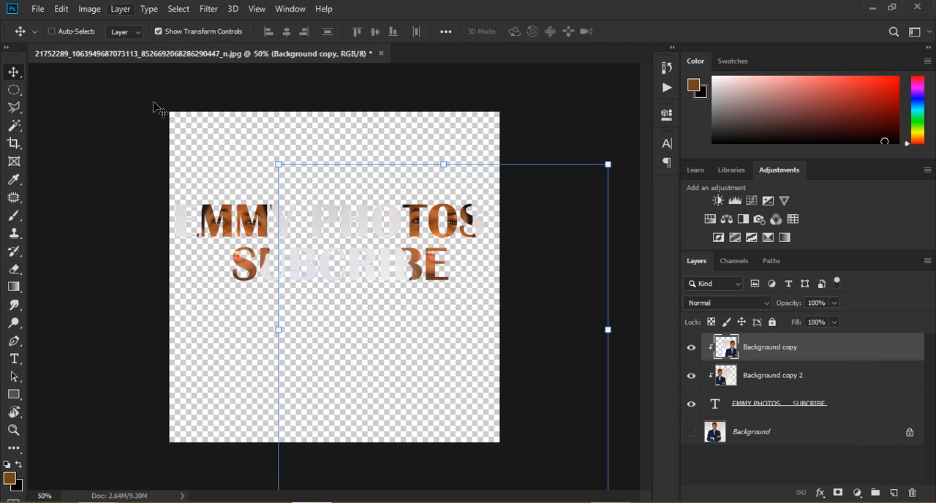
left_click(121, 8)
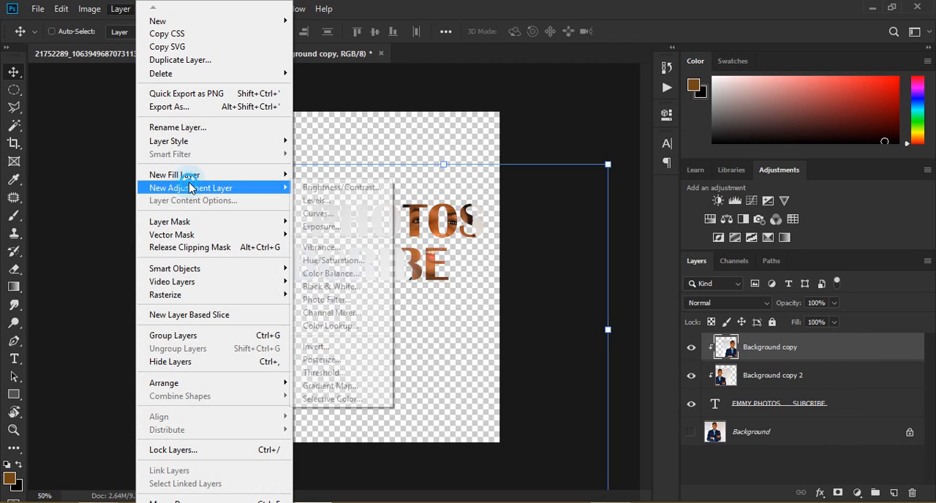
mouse_move(190, 179)
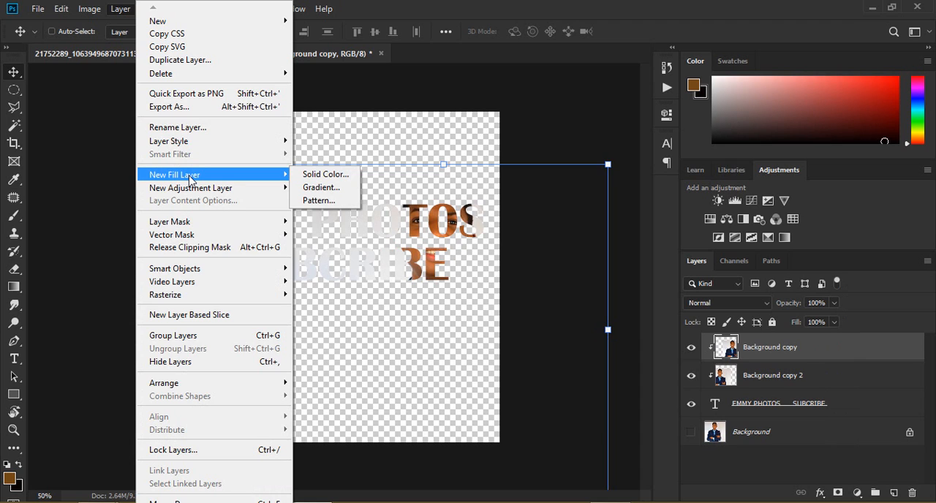
left_click(311, 188)
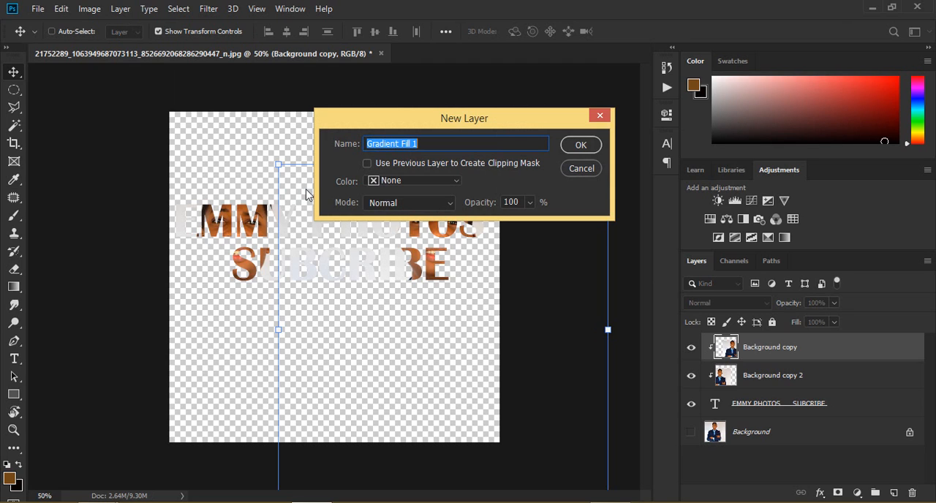
left_click(581, 169)
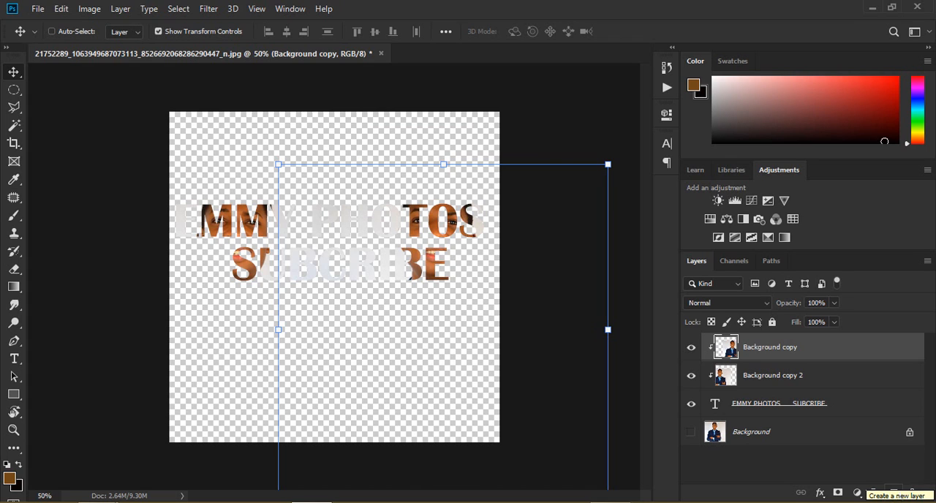
left_click(696, 408)
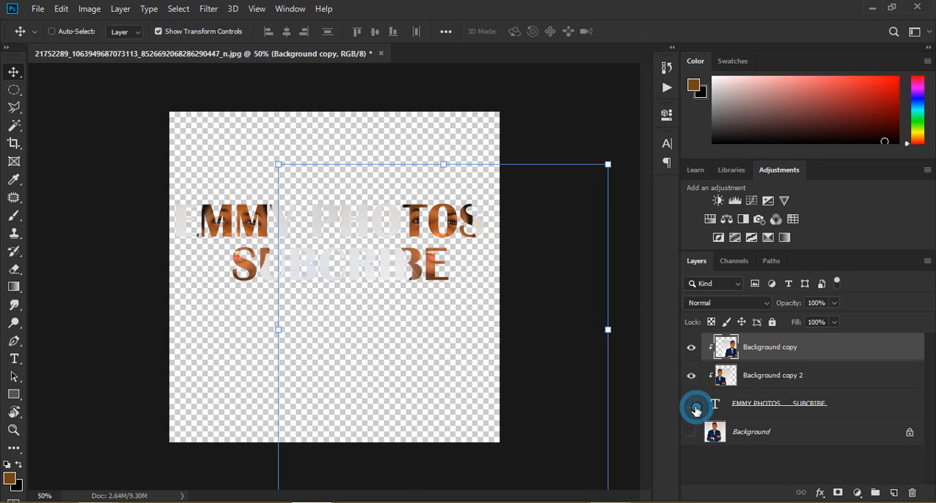
left_click(692, 406)
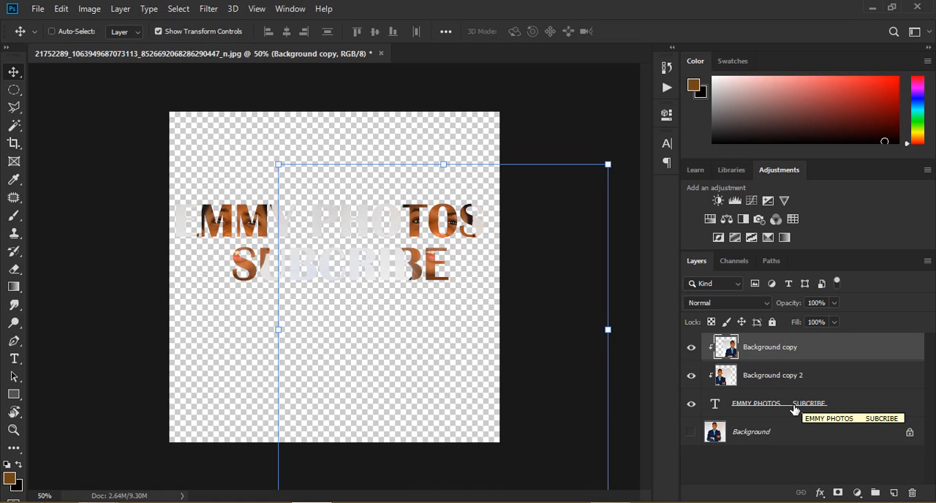
Step: Create a new empty layer and place it between the text layer and the Background layer
left_click(806, 411)
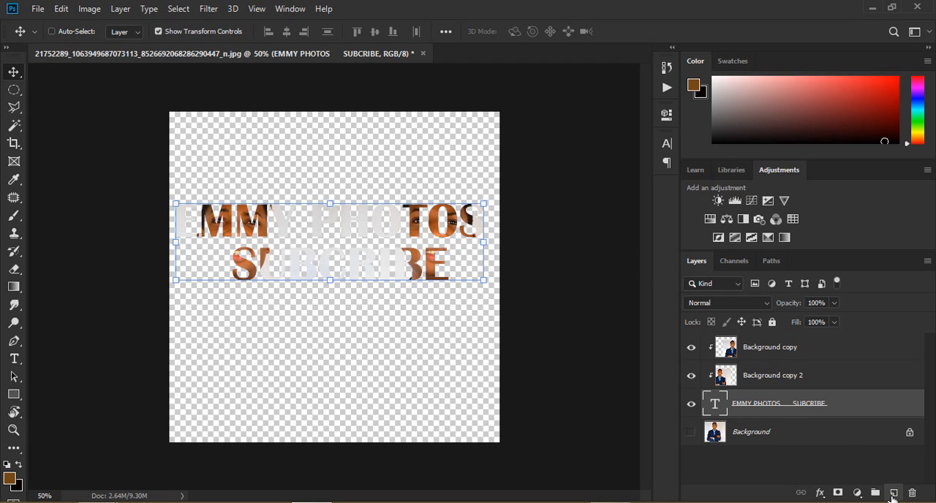
left_click(894, 493)
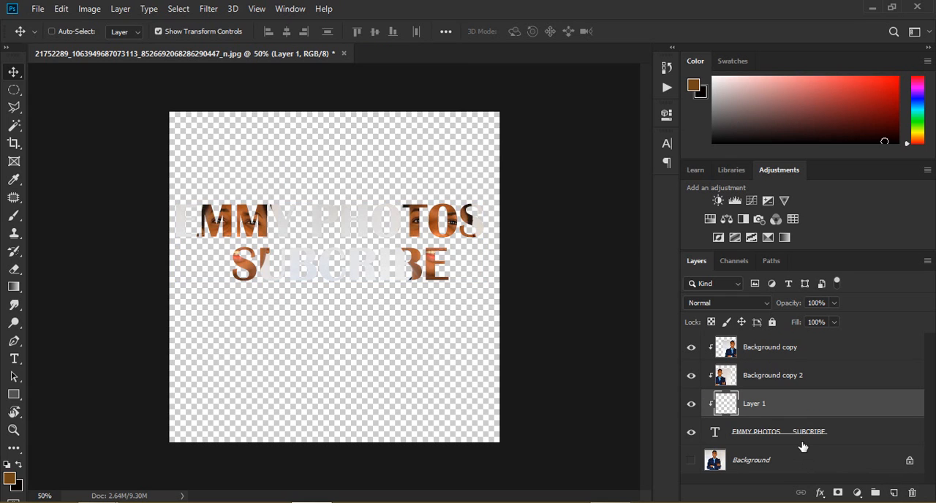
left_click_drag(828, 411, 824, 447)
left_click_drag(820, 401, 799, 441)
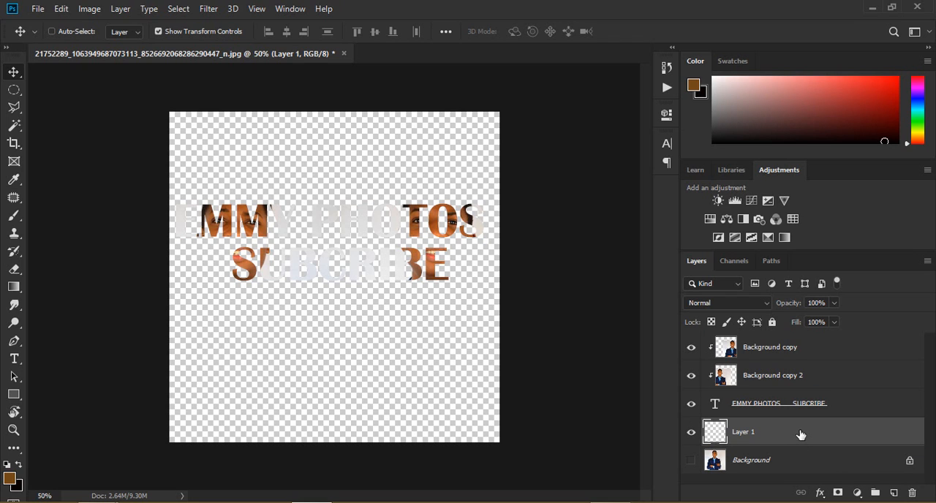
Step: Add a gradient fill layer beneath the text layer with Normal mode and 100% opacity
left_click(119, 8)
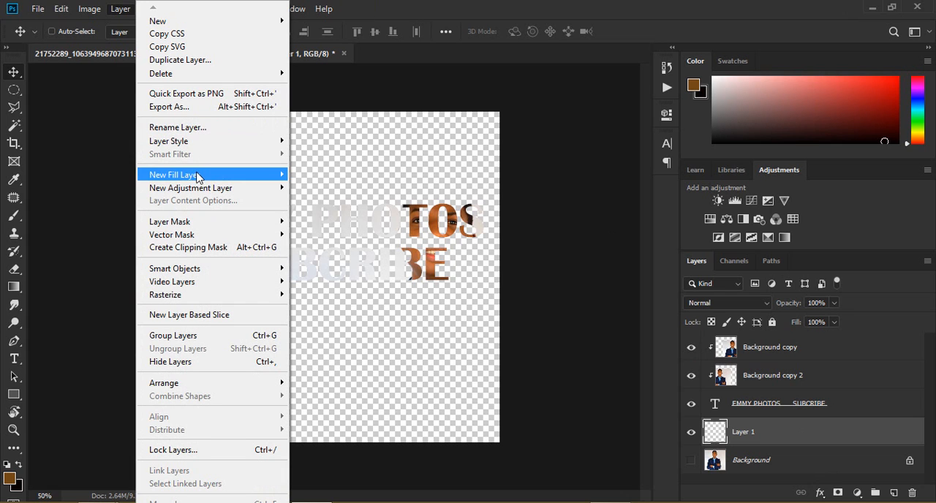
left_click(325, 192)
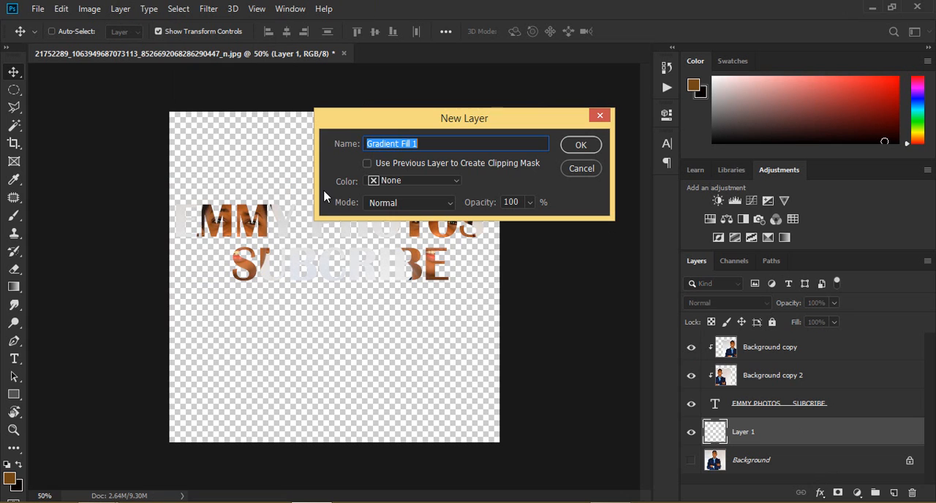
left_click(579, 146)
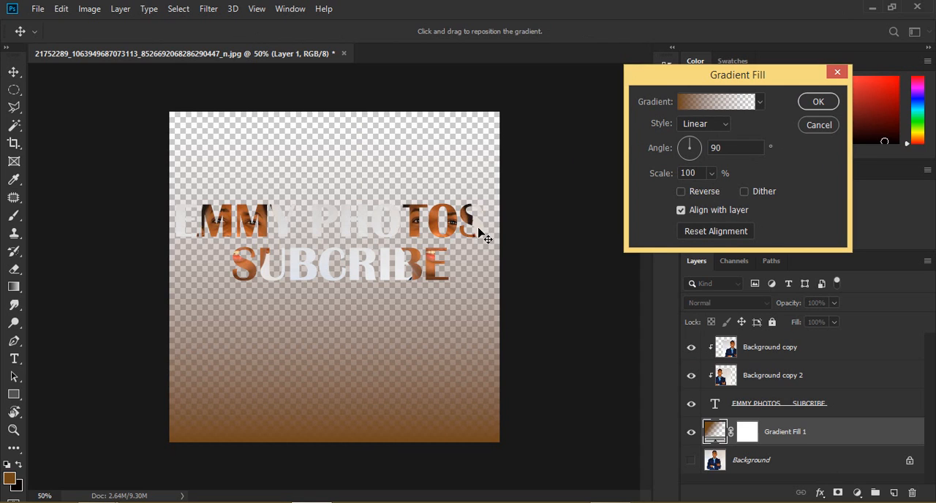
Step: Try the Angle, Reflected, Diamond and Linear styles for the gradient fill, and set the style to Radial
left_click(693, 126)
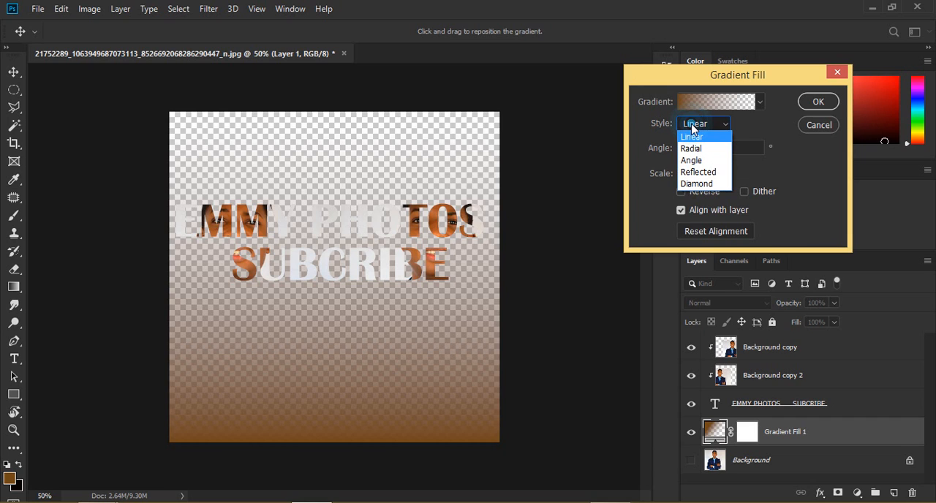
left_click(694, 160)
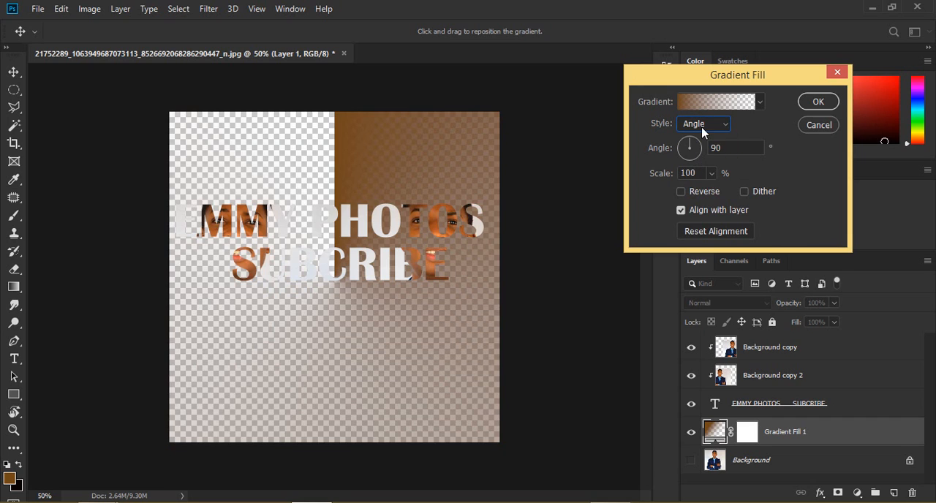
left_click(703, 124)
left_click(697, 172)
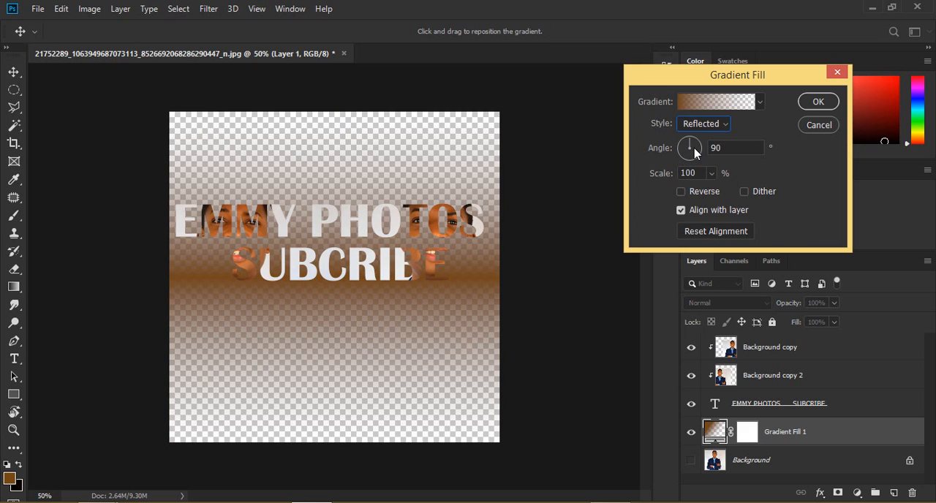
left_click(700, 127)
left_click(701, 184)
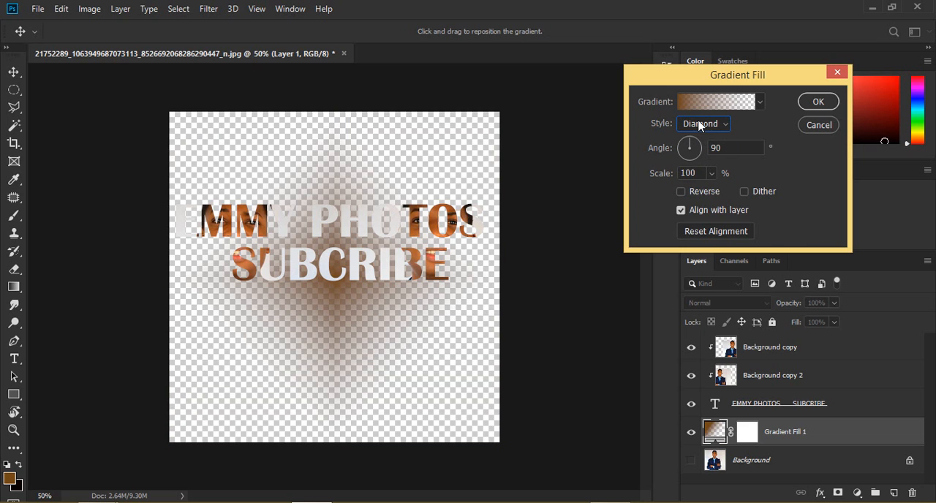
left_click(700, 126)
left_click(693, 131)
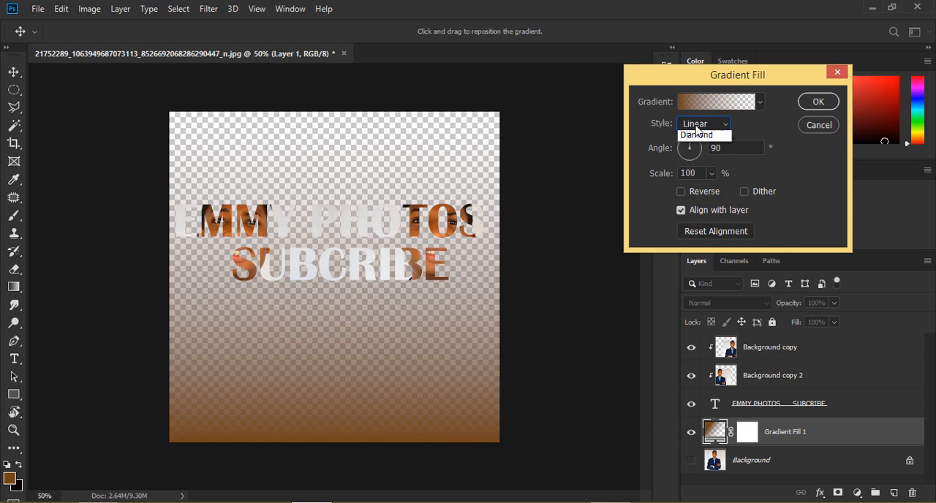
left_click(697, 128)
left_click(695, 149)
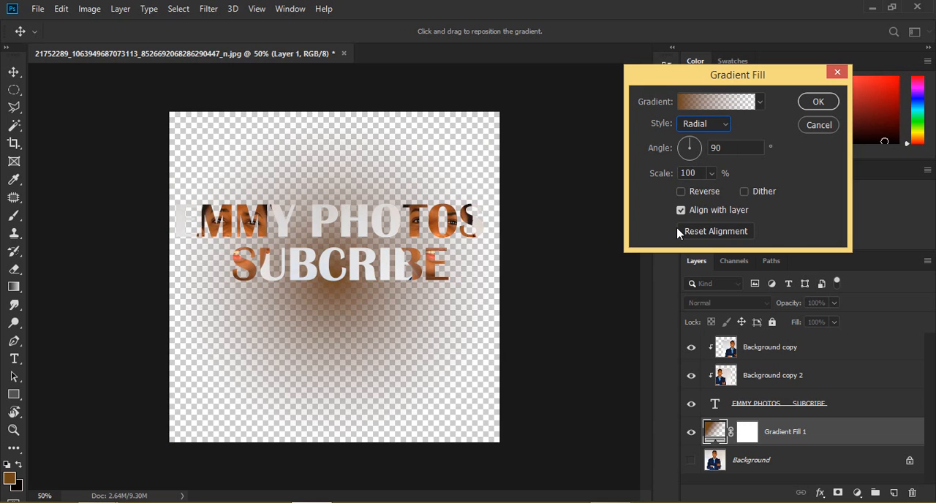
Step: Try the Sepia Antique, Blue 2 and Blue-Selenium 1 presets for the gradient fill
left_click(697, 106)
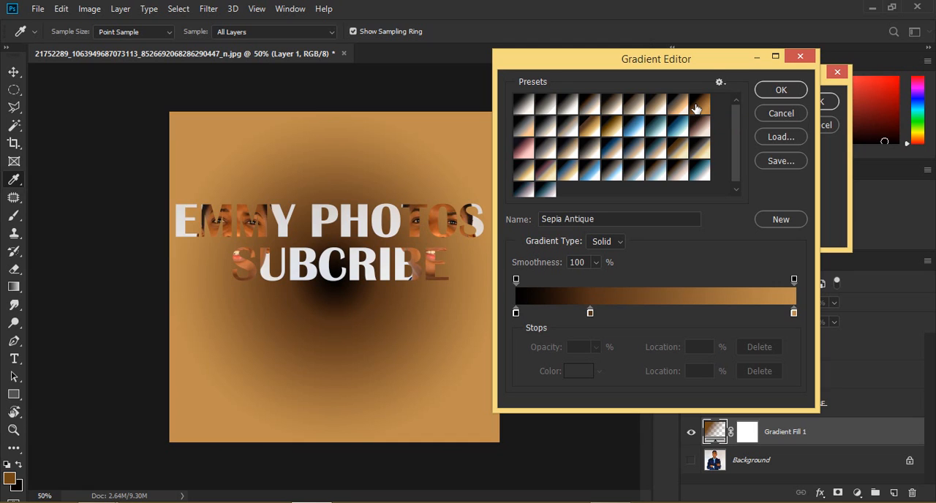
left_click(664, 131)
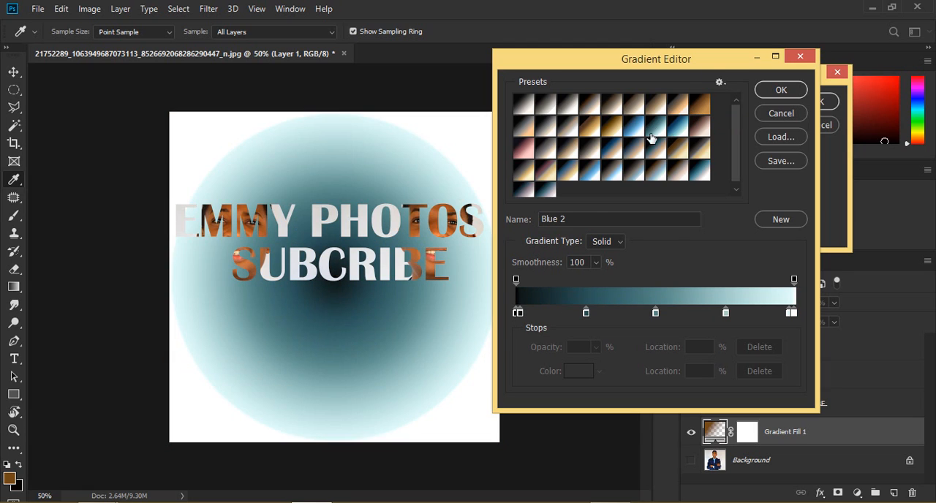
left_click(589, 171)
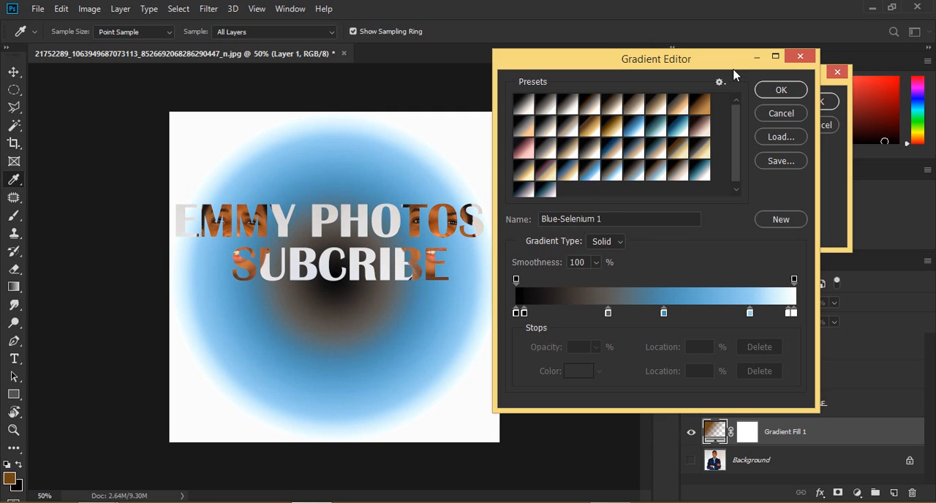
Step: Replace the current gradient presets with the Color Harmonies 1 set
left_click(720, 82)
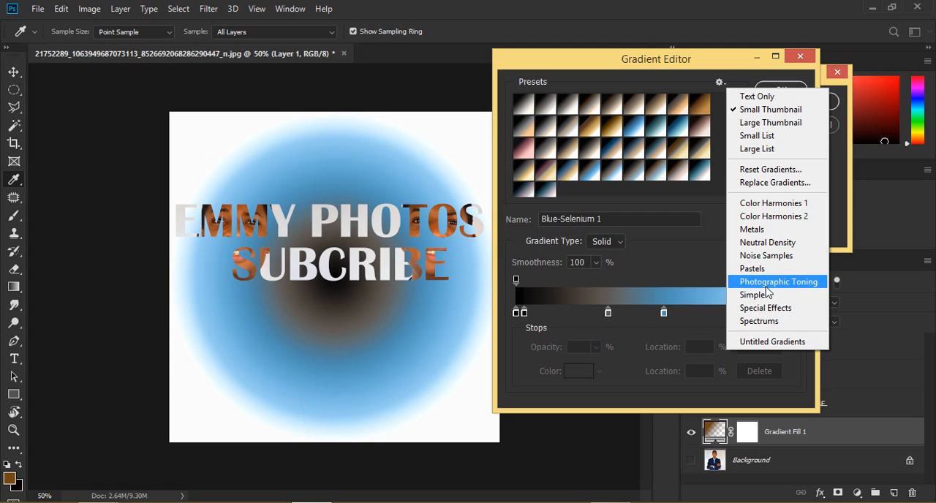
left_click(786, 203)
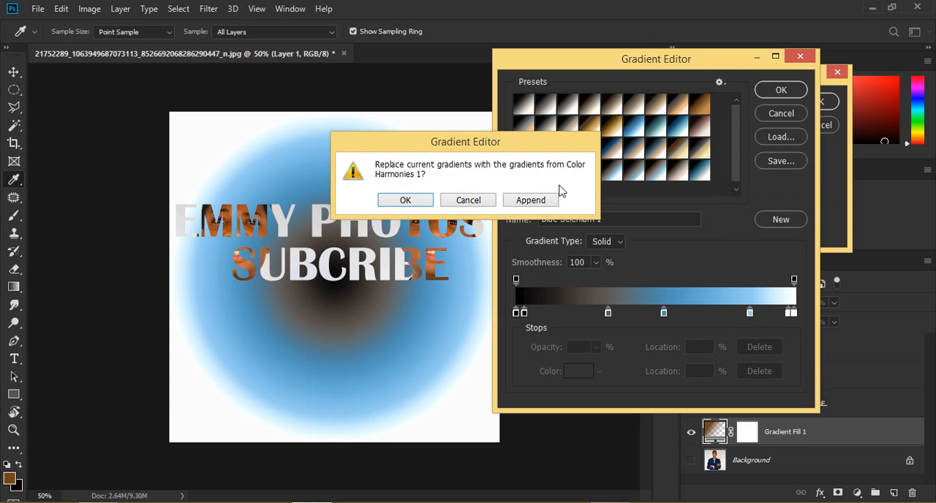
left_click(426, 206)
Step: Try several color harmony presets on the gradient fill and choose the Orange, Blue preset
left_click(581, 129)
left_click(612, 117)
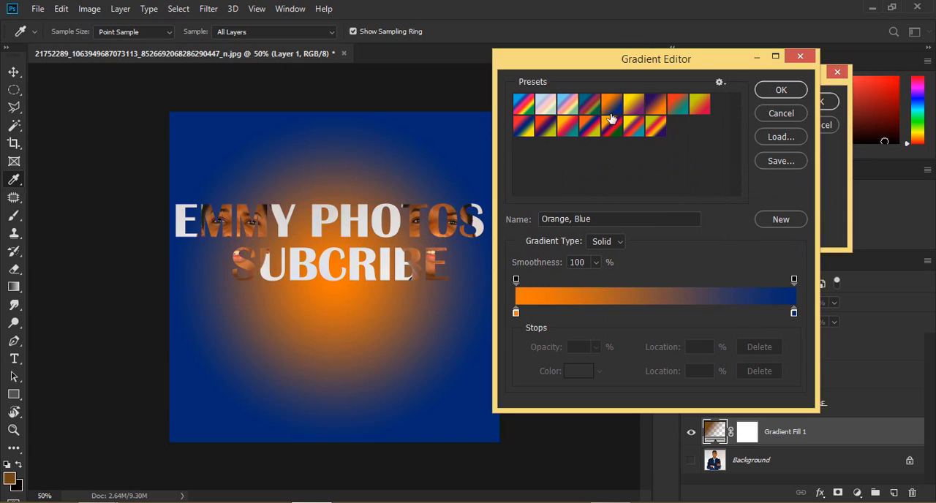
left_click(655, 113)
left_click(590, 129)
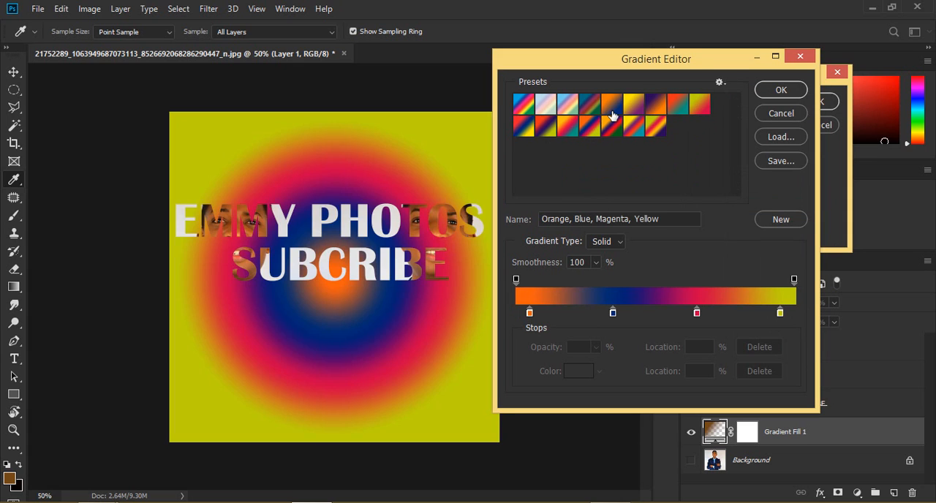
left_click(612, 110)
left_click(640, 101)
left_click(658, 104)
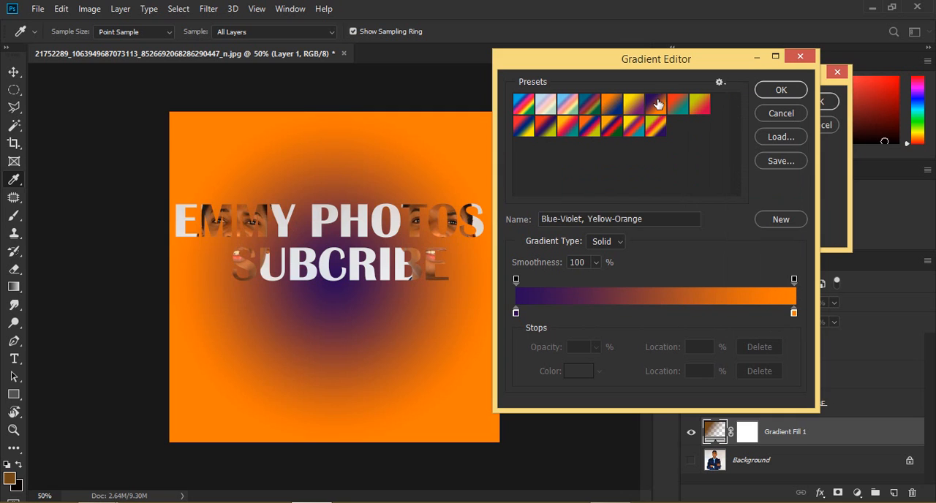
left_click(604, 110)
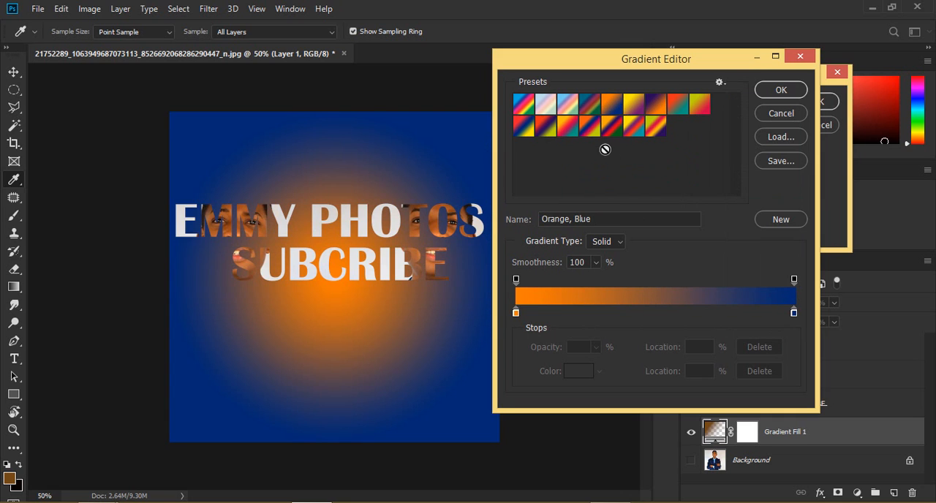
Step: Change the gradient's starting color stop at location 0% to light grey (bcbcbc) and accept the edited gradient
left_click(517, 314)
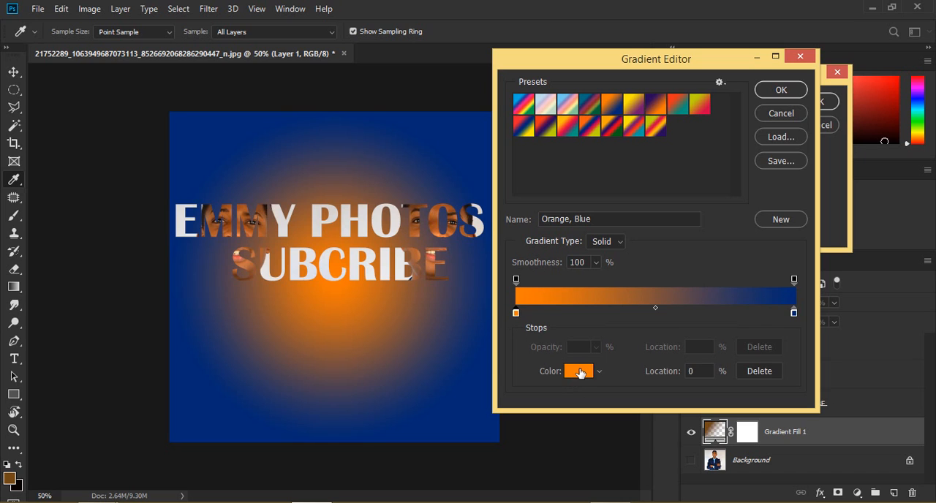
left_click(579, 372)
mouse_move(594, 122)
left_mouse_down()
mouse_move(585, 126)
mouse_move(581, 114)
mouse_move(571, 125)
left_mouse_up()
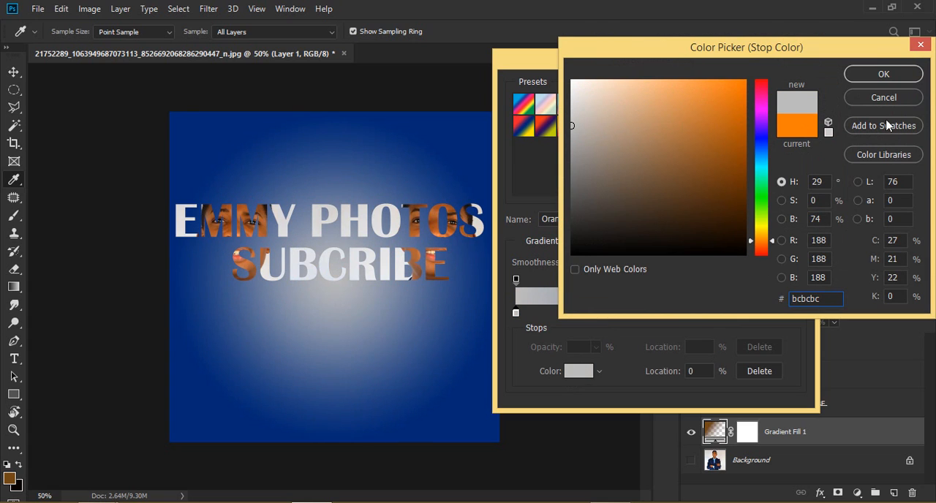
left_click(869, 81)
left_click(780, 94)
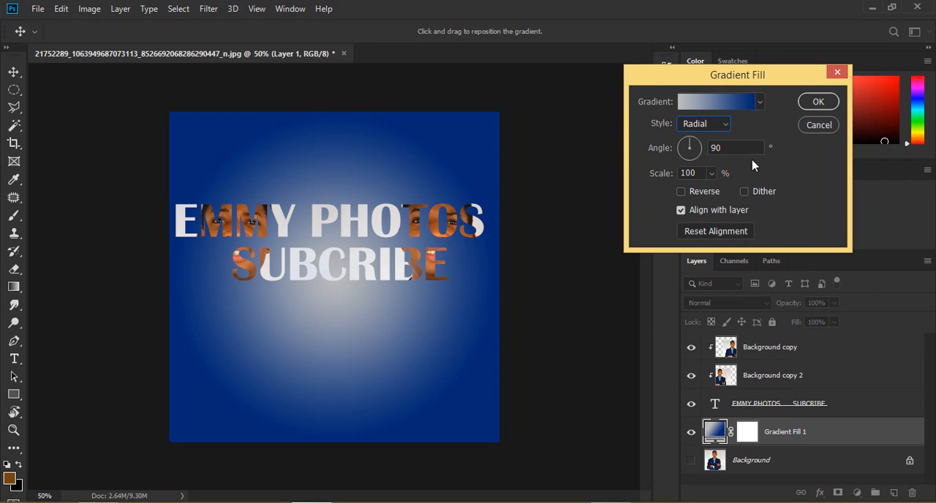
Step: Try the Angle style for the gradient fill, and set the style to Reflected
left_click(696, 124)
left_click(694, 161)
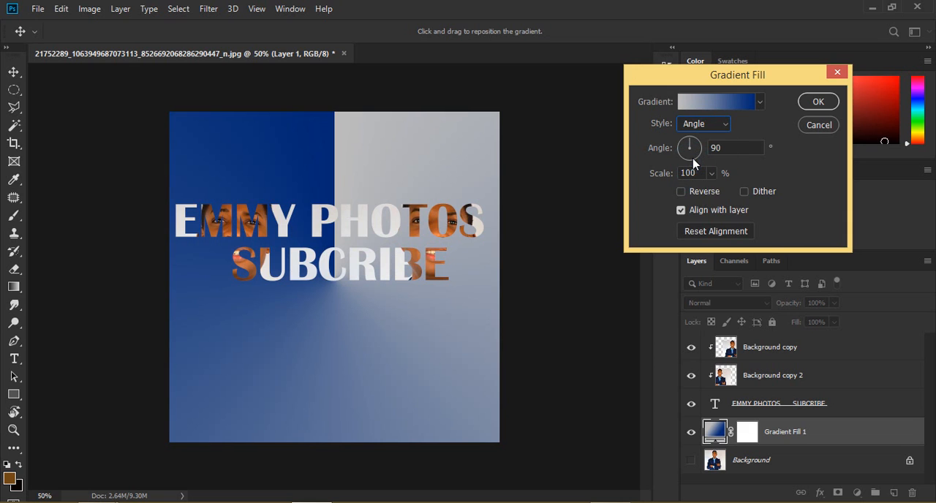
left_click(696, 125)
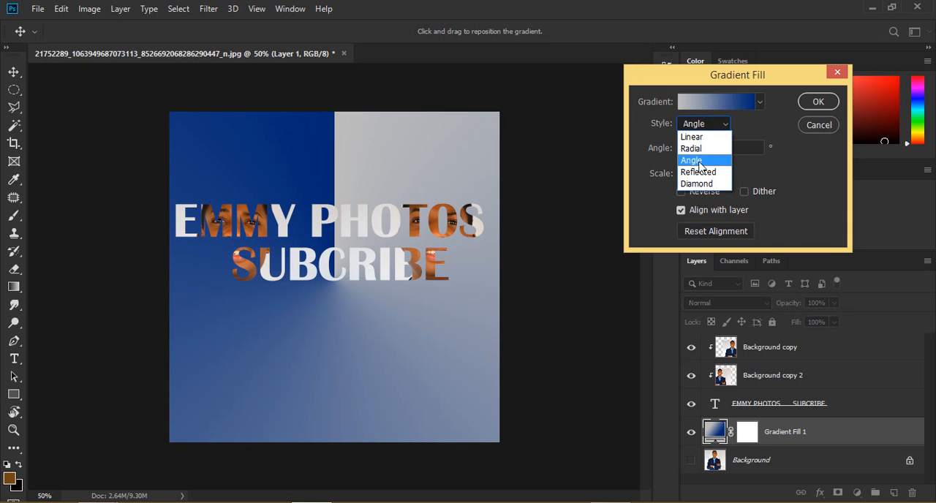
left_click(696, 173)
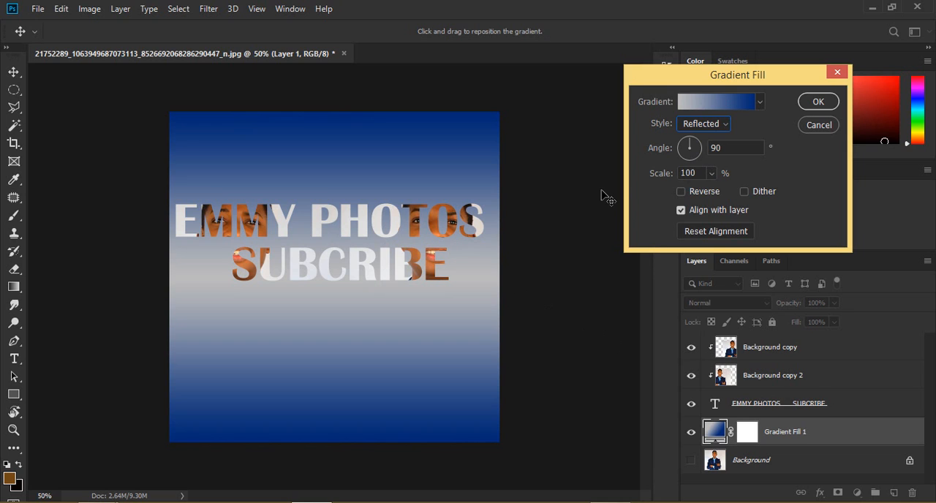
Step: Change the gradient's end color stop at location 100% to black (000000) and accept the gradient
left_click(701, 101)
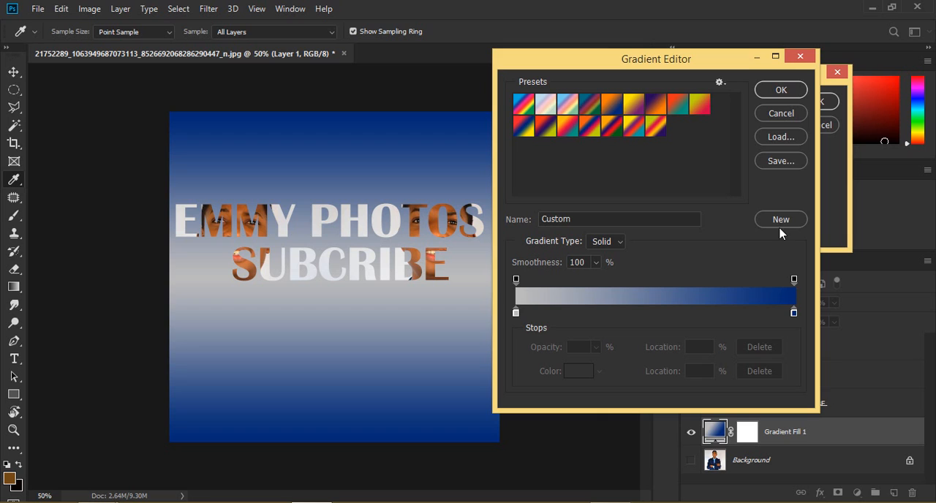
left_click(795, 313)
left_click(585, 372)
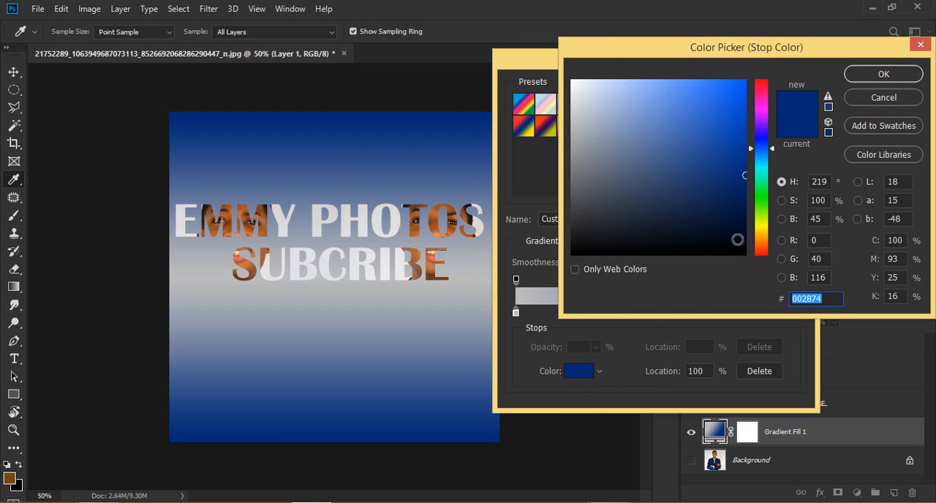
left_click(745, 256)
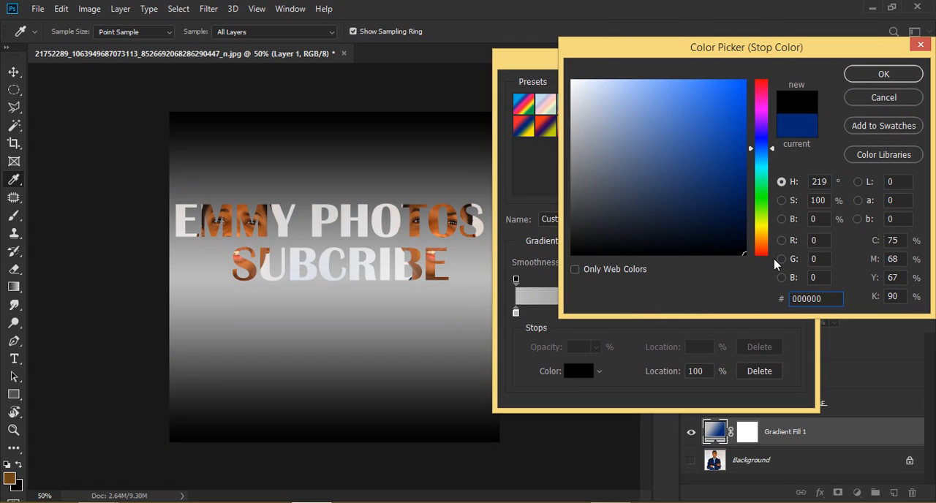
left_click(878, 73)
left_click(790, 92)
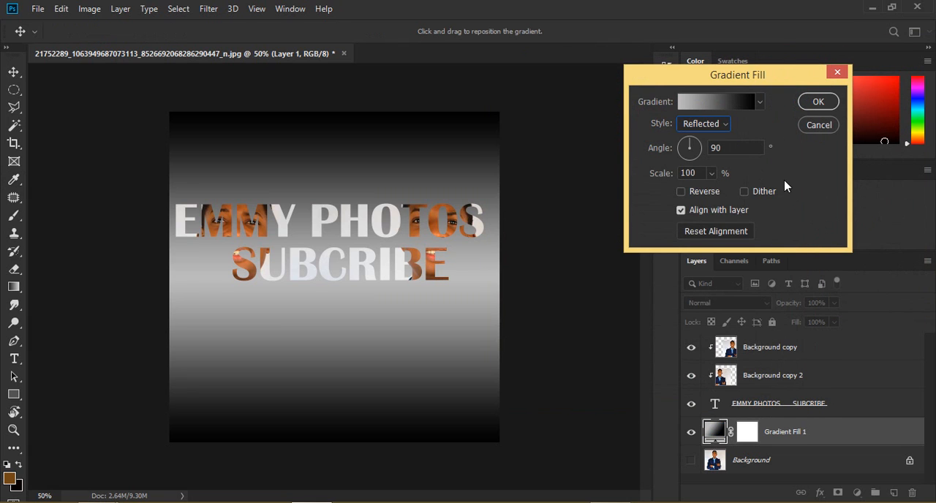
Step: Set the gradient's end color stop at location 100% to blue (3137b7) and apply the gradient fill
left_click(743, 104)
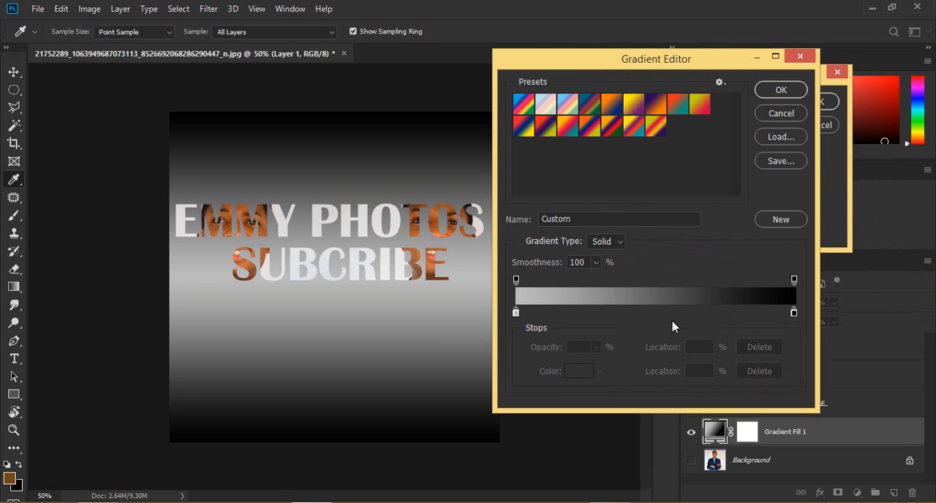
left_click(795, 313)
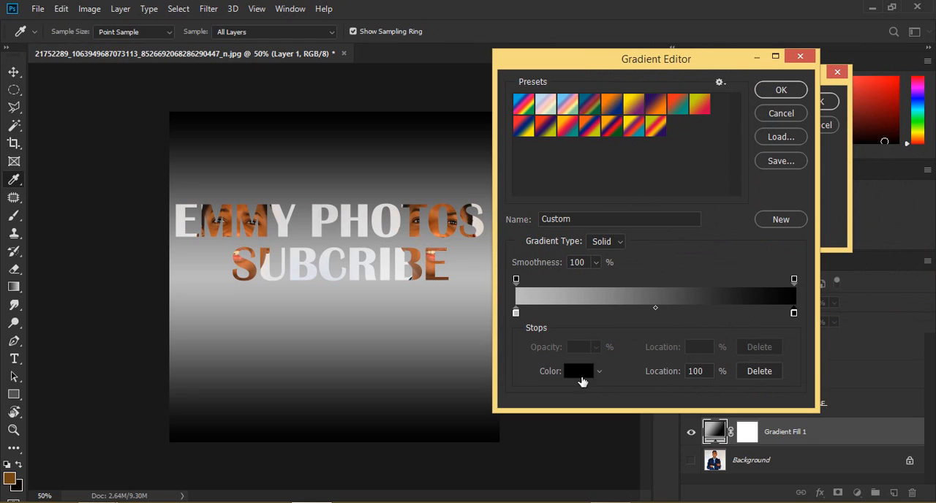
left_click(579, 371)
left_click(764, 140)
mouse_move(720, 139)
left_mouse_down()
mouse_move(749, 79)
mouse_move(724, 94)
mouse_move(701, 131)
left_mouse_up()
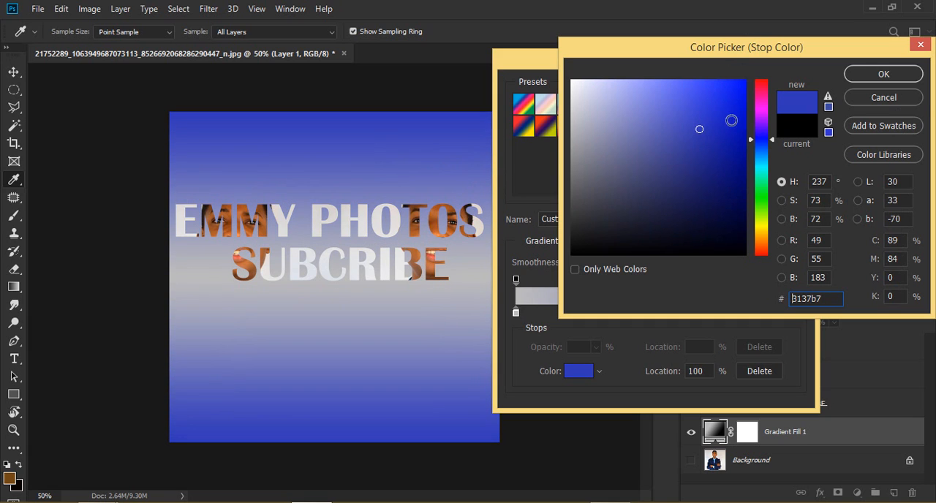
left_click(885, 75)
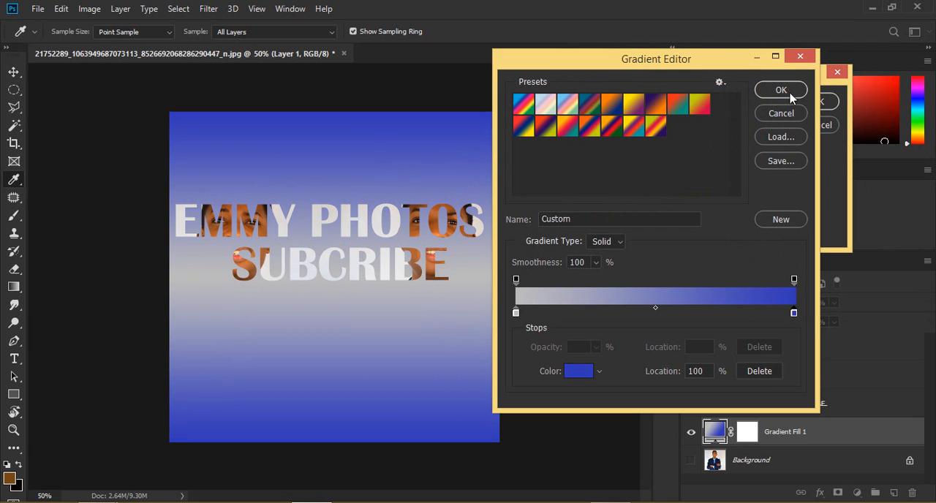
left_click(781, 90)
left_click(816, 103)
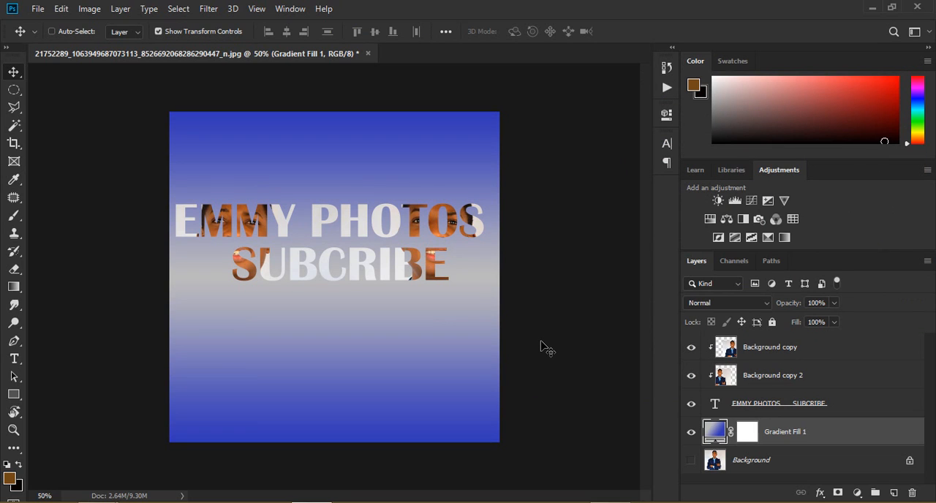
Step: Try replacing the whole photo-filled text with a happy birthday greeting followed by a person's first name
key("t")
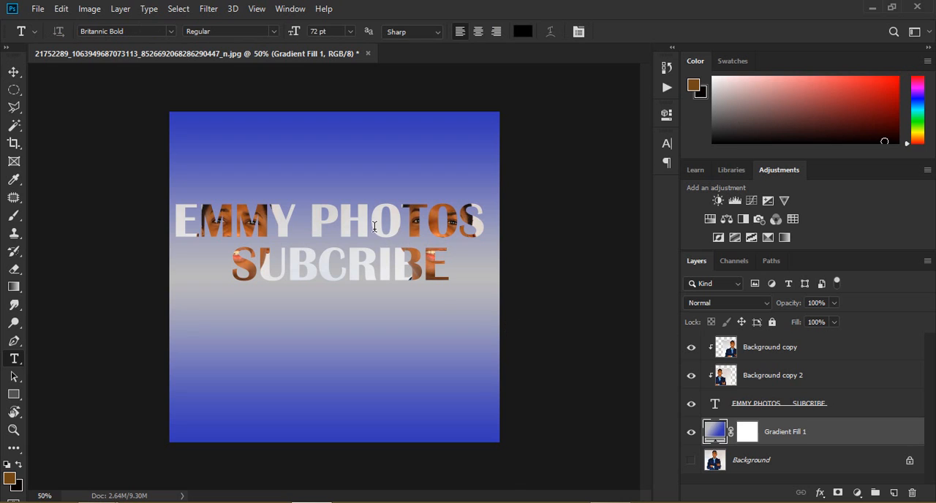
left_click(373, 226)
key("ctrl+a")
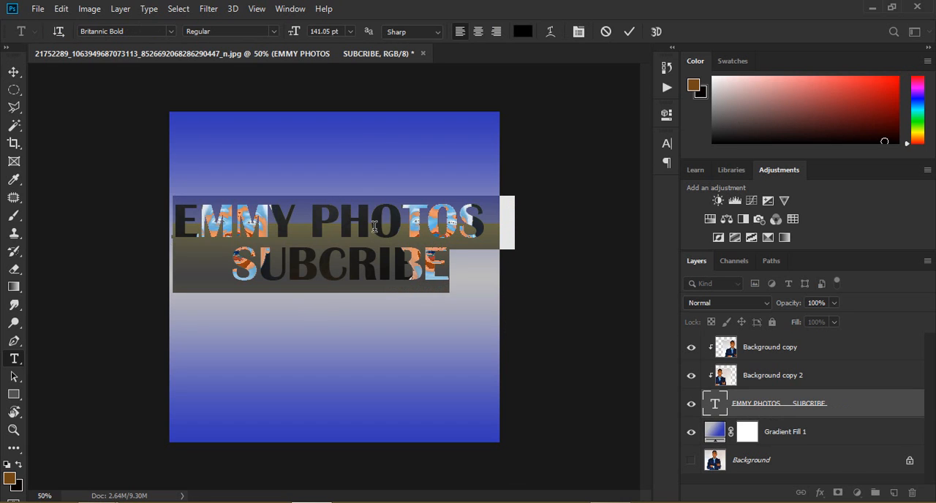
type("HAPP")
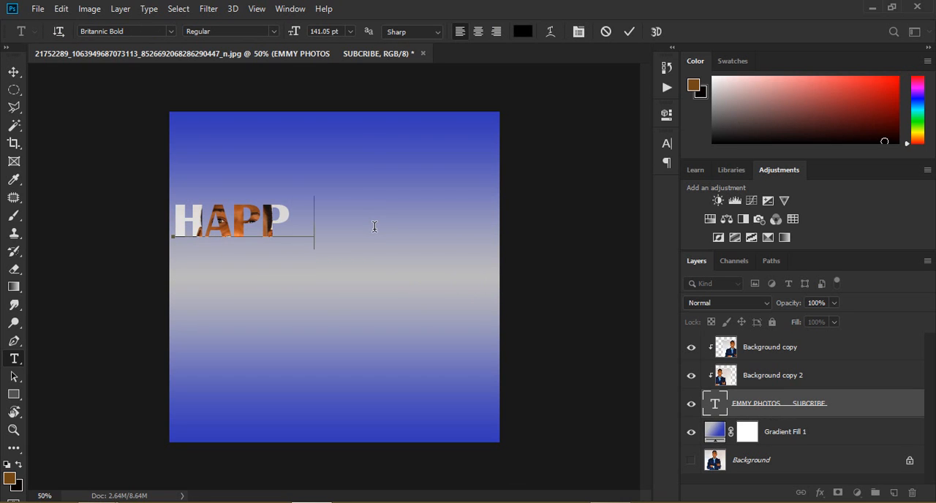
type("Y BIRTHD")
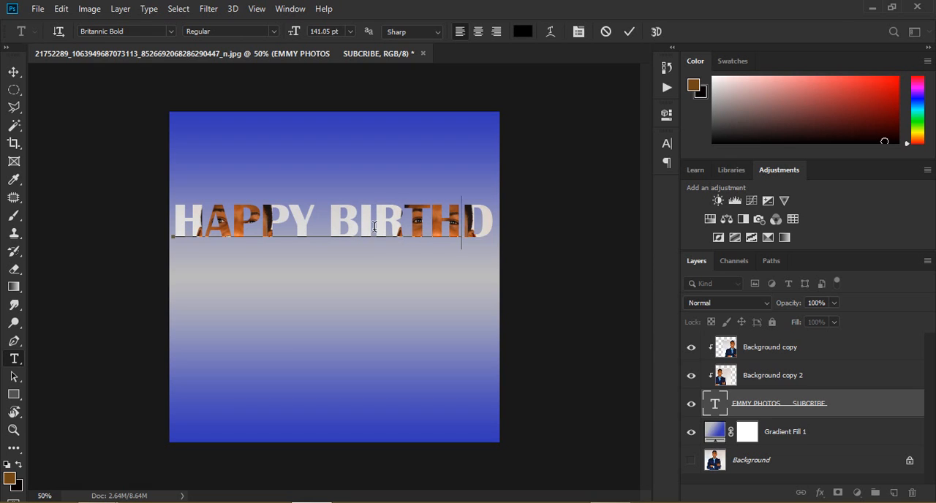
key("BackSpace")
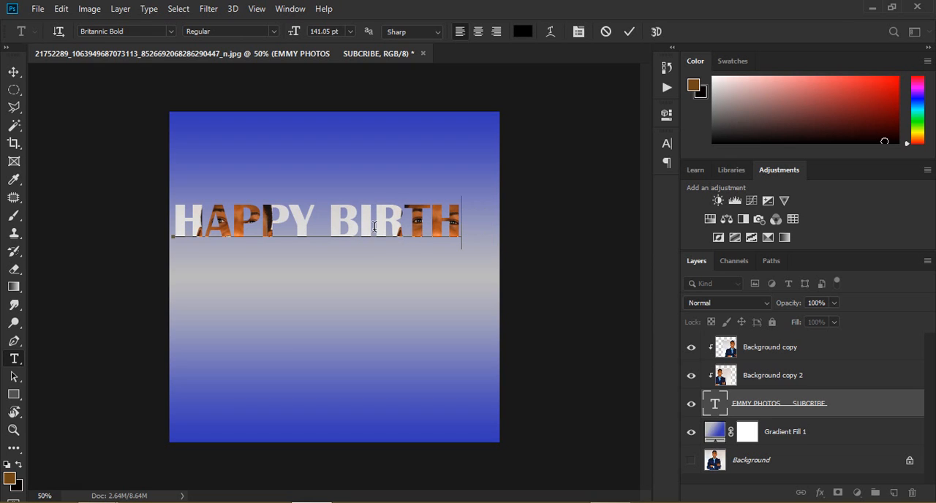
type("DA")
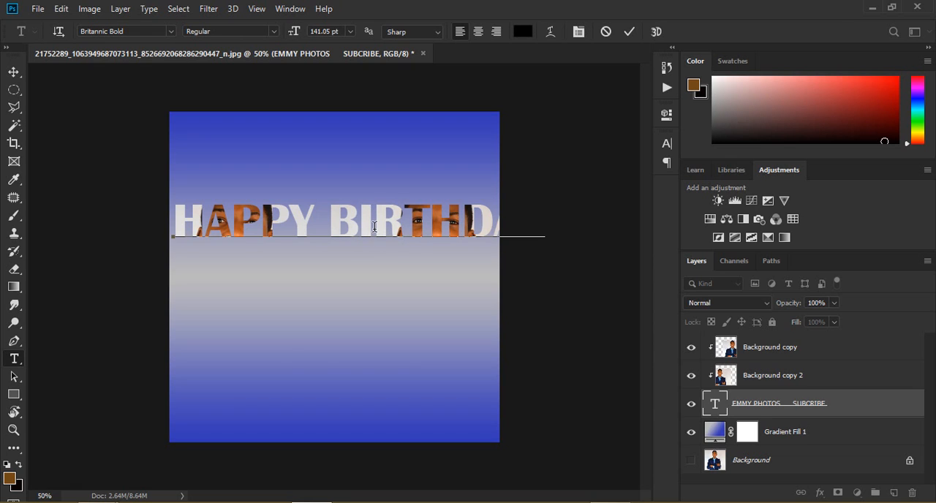
type("EMMANUE")
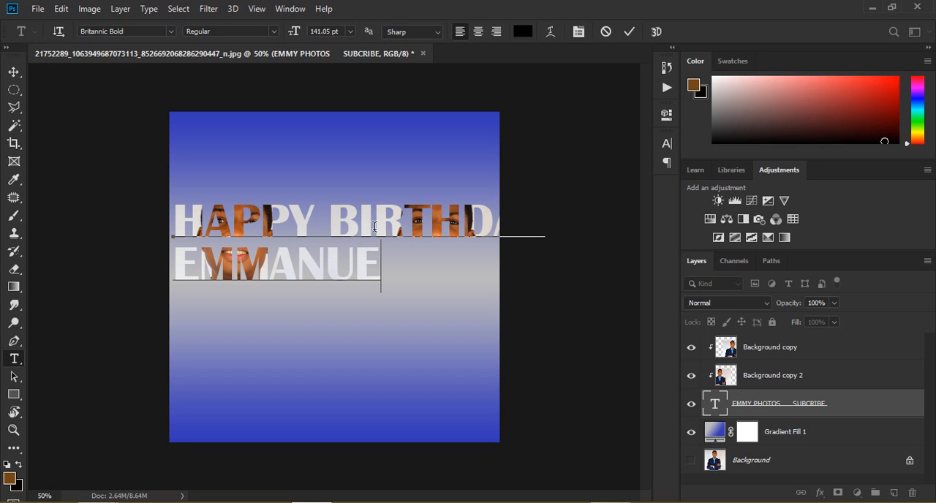
type("L")
key("Escape")
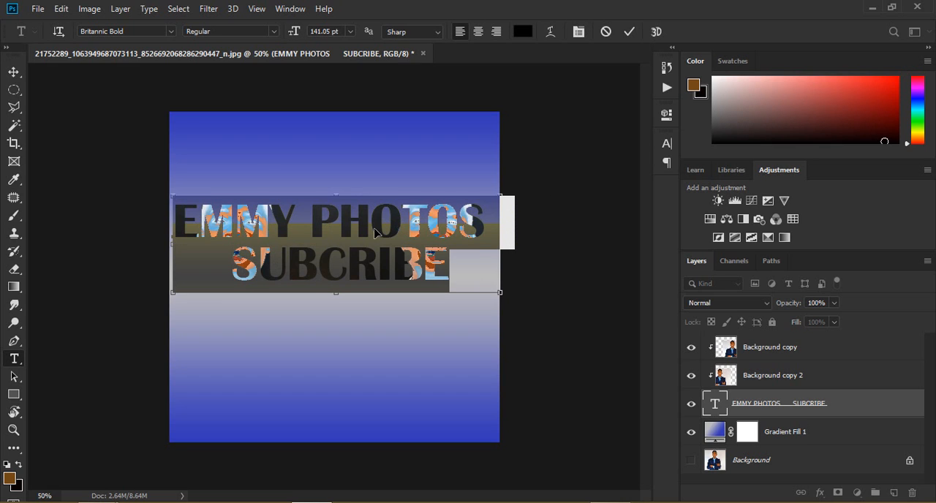
Step: Nudge the photo-filled text slightly right and down on the canvas, and select the Gradient Fill 1 layer
left_click(12, 72)
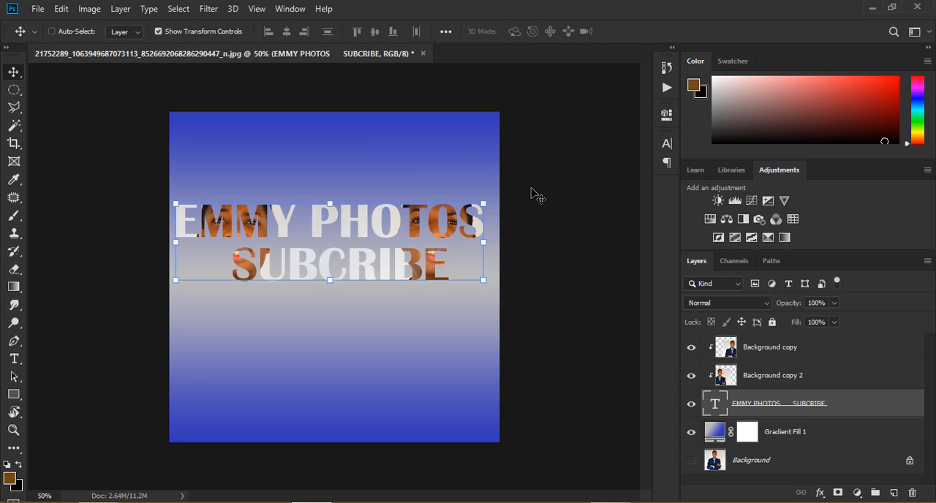
left_click_drag(395, 232, 397, 240)
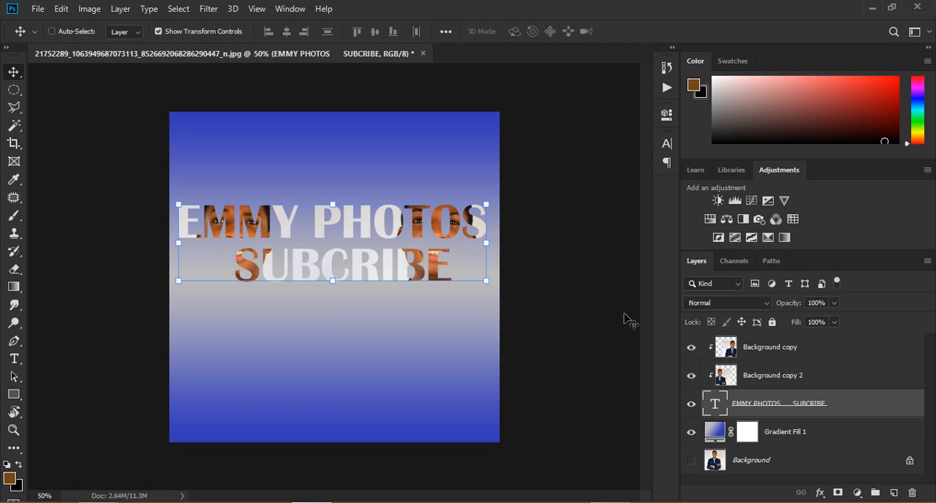
left_click(770, 436)
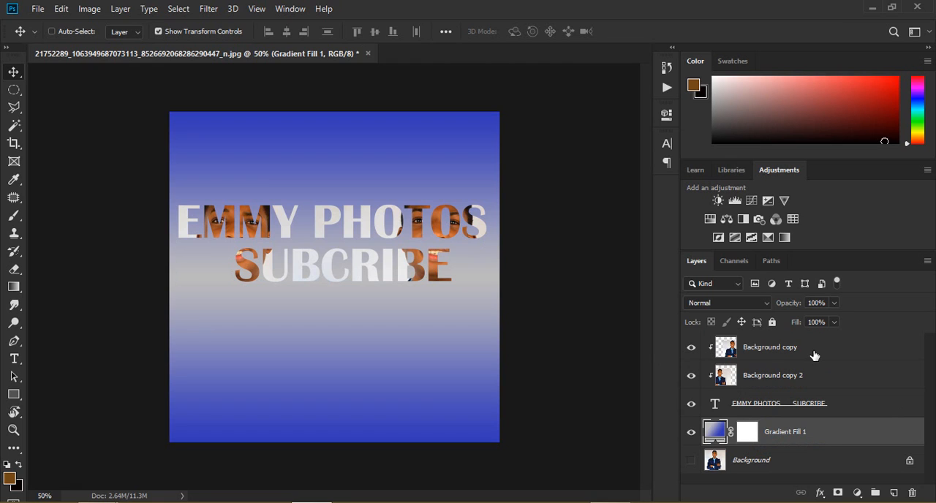
Step: Group the portrait copies, text and gradient fill, hide the group, and activate the visible Background layer for the Elliptical Marquee tool
left_click(812, 352, "shift")
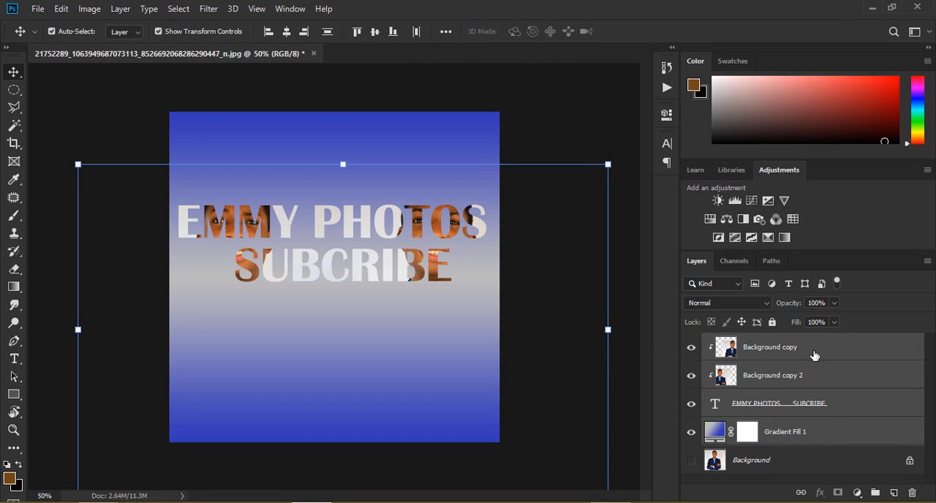
key("ctrl+g")
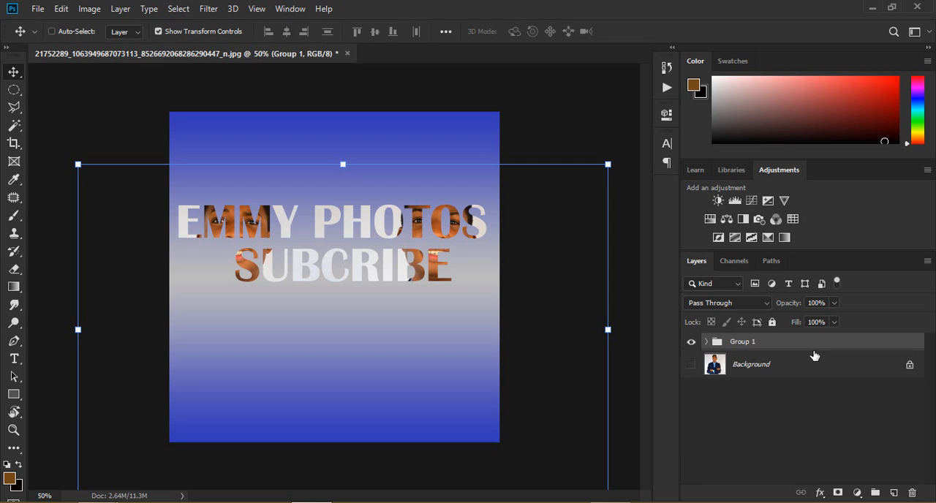
left_click(689, 345)
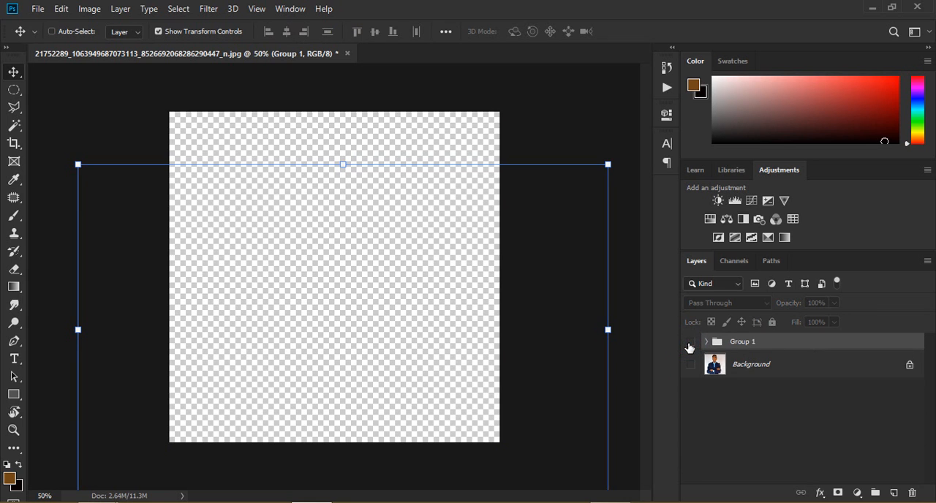
left_click(691, 364)
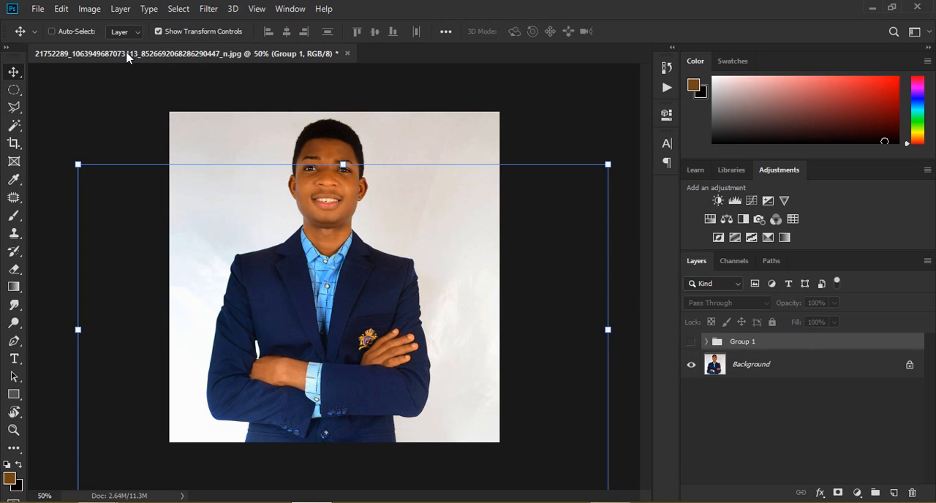
left_click(16, 92)
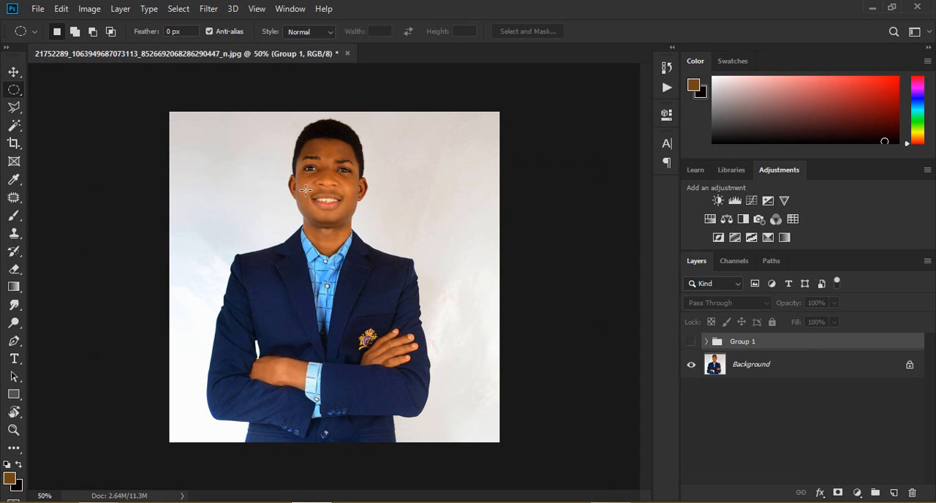
left_click(803, 371)
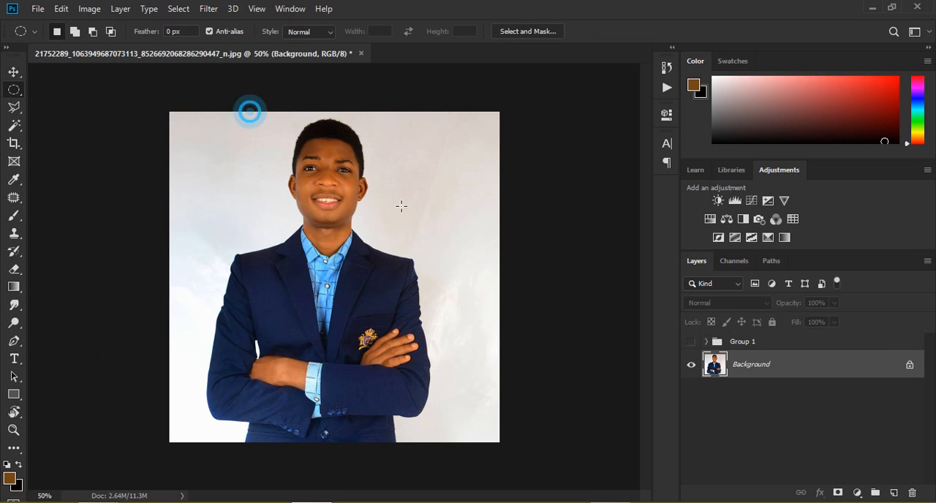
left_click_drag(251, 110, 422, 322)
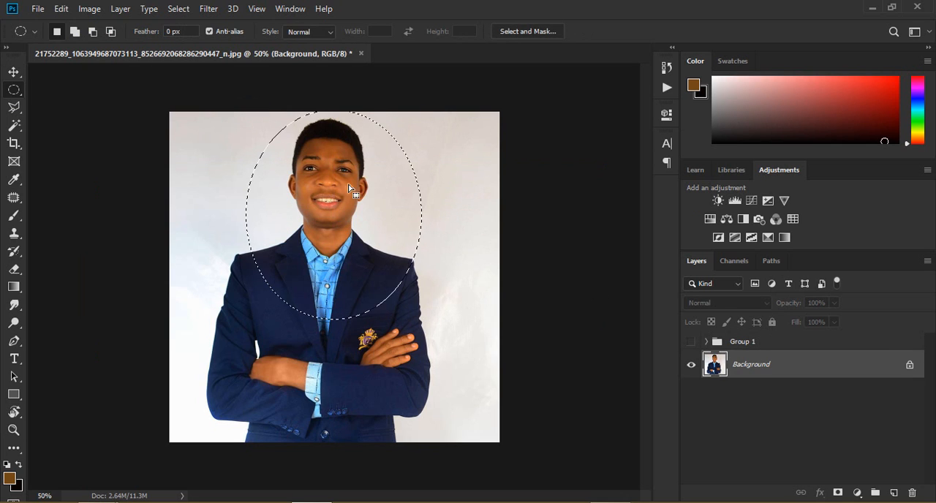
left_click_drag(350, 192, 344, 196)
left_click(277, 118)
Step: Make a nearly circular selection on the Background photo, centered around the man's head and shoulders
left_click_drag(272, 115, 434, 286)
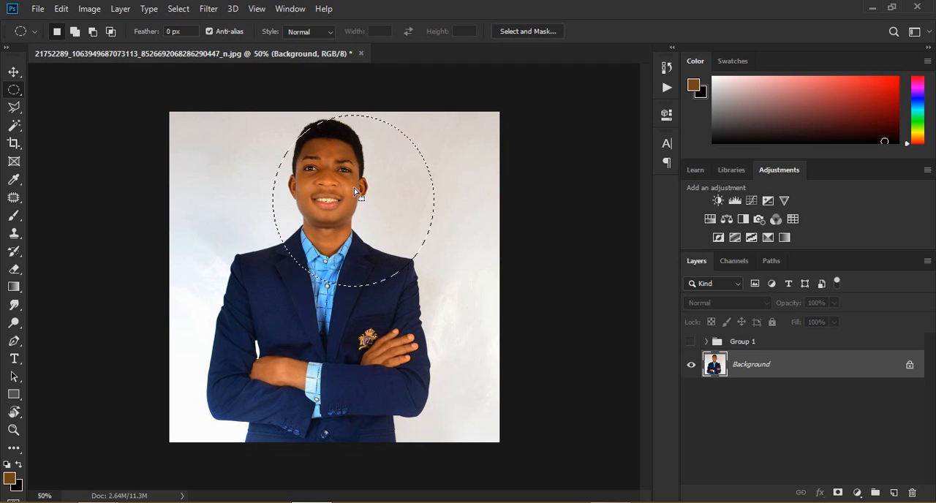
left_click_drag(354, 193, 328, 192)
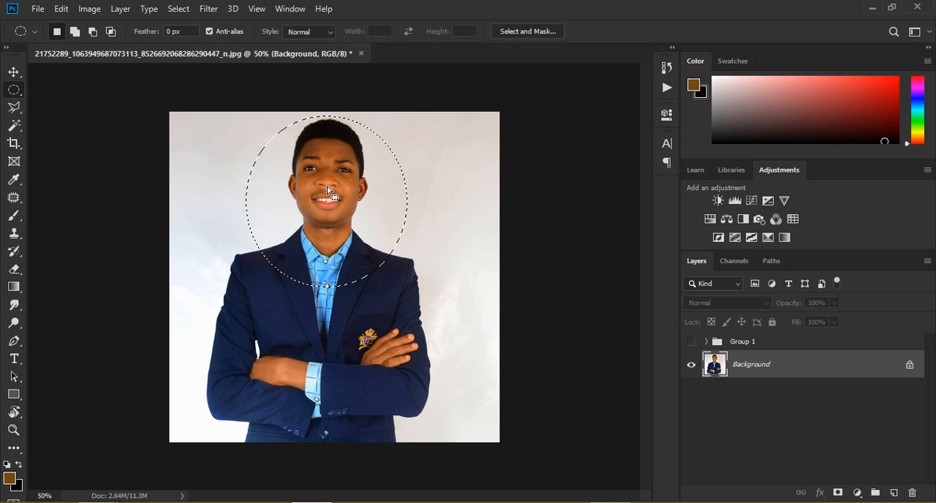
key("Right")
key("Right")
key("Right")
key("Right")
key("Right")
key("Right")
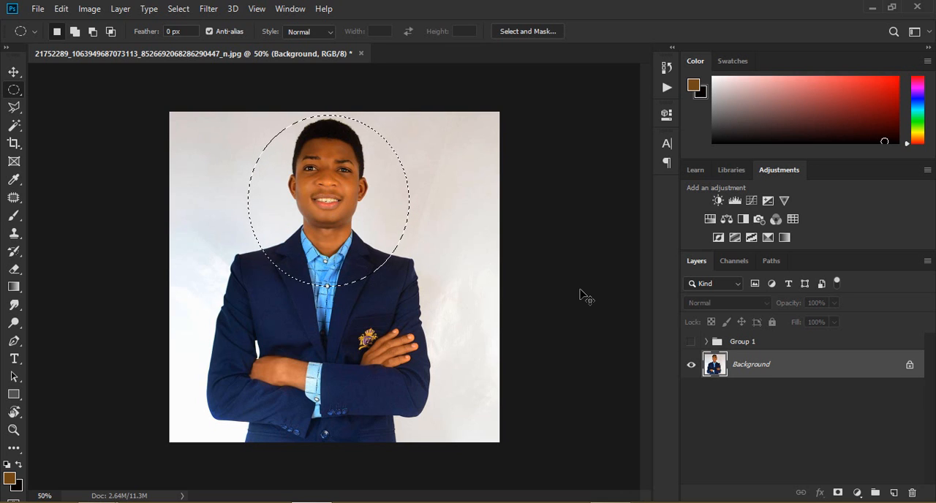
Step: Copy the circular portrait to a new layer and place it at the top of Group 1, with the group shown and Background hidden
key("ctrl+j")
left_click(691, 393)
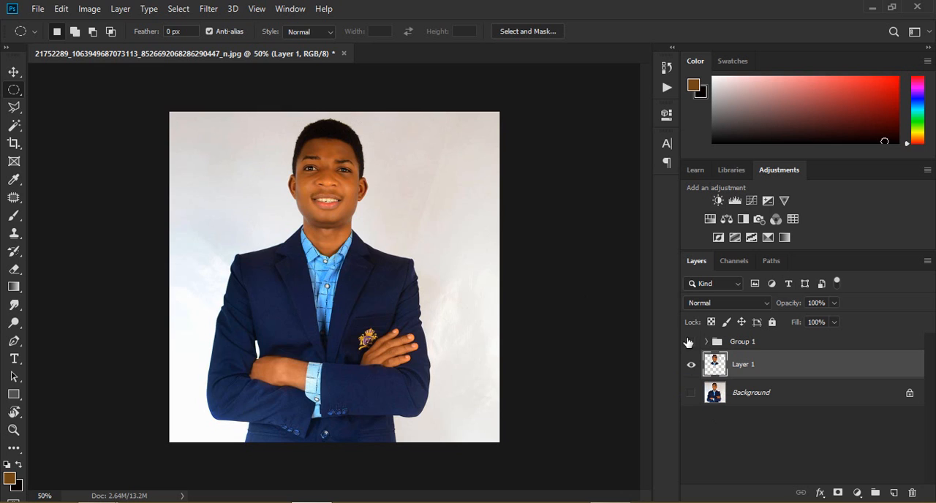
left_click(690, 342)
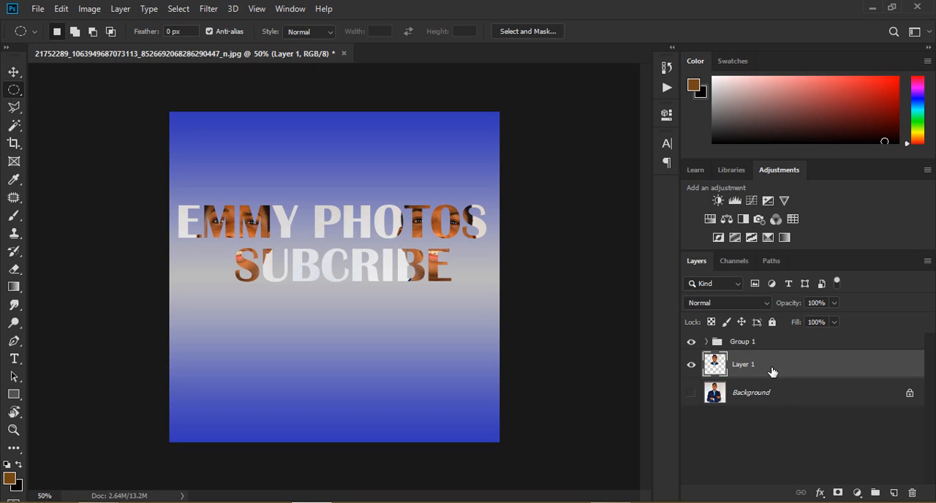
left_click_drag(747, 365, 746, 344)
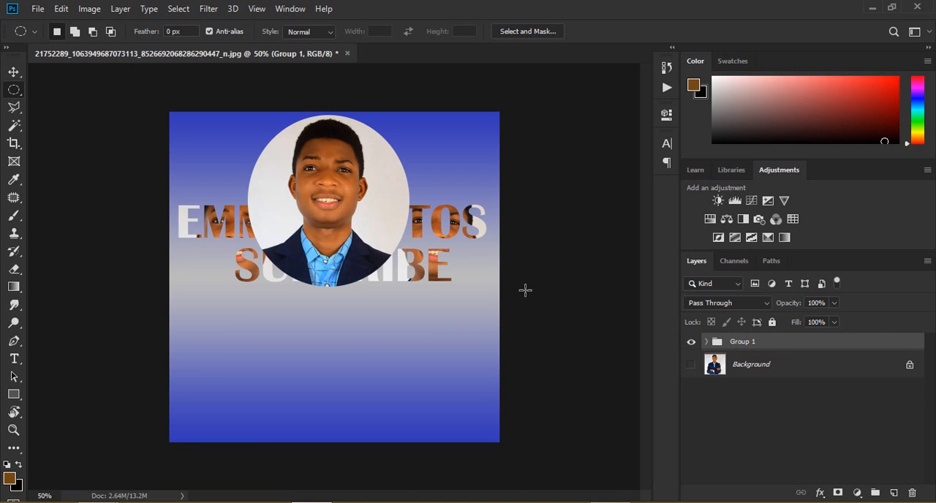
Step: Ungroup Group 1 into its separate layers
key("ctrl+t")
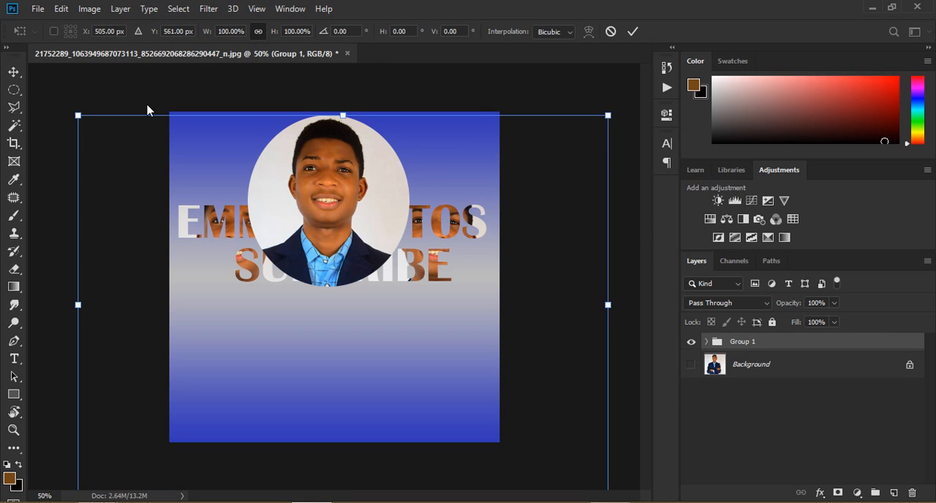
left_click(14, 72)
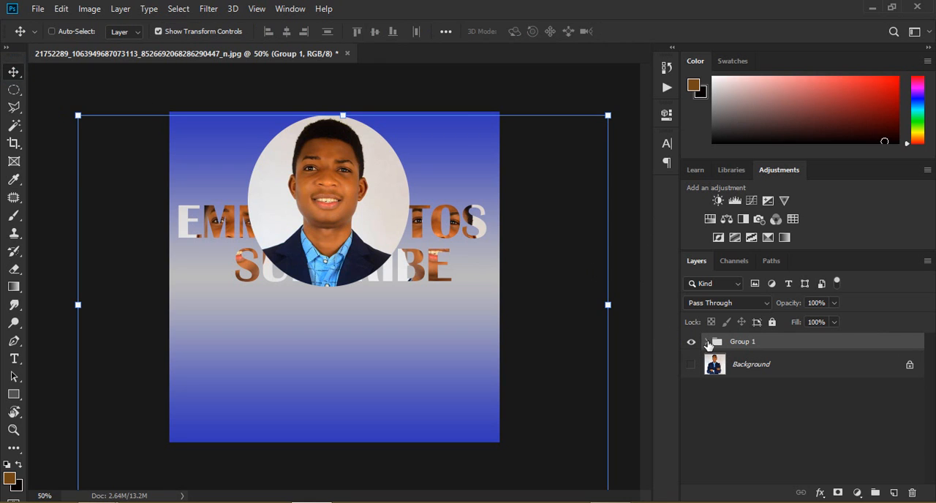
left_click(708, 341)
left_click(736, 375)
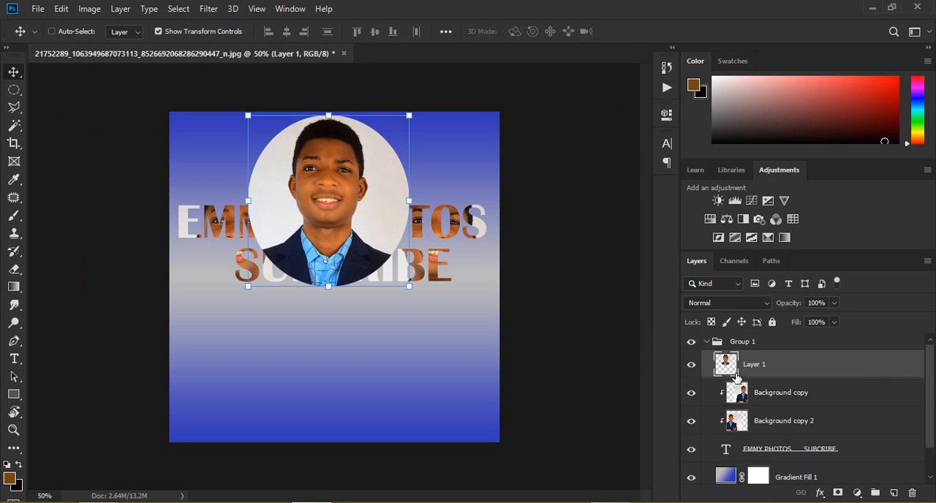
left_click(770, 344)
right_click(770, 342)
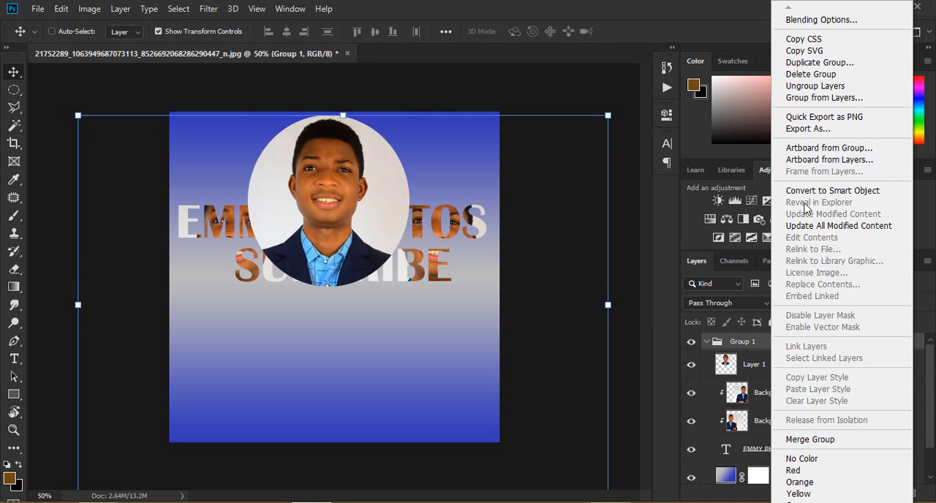
left_click(814, 86)
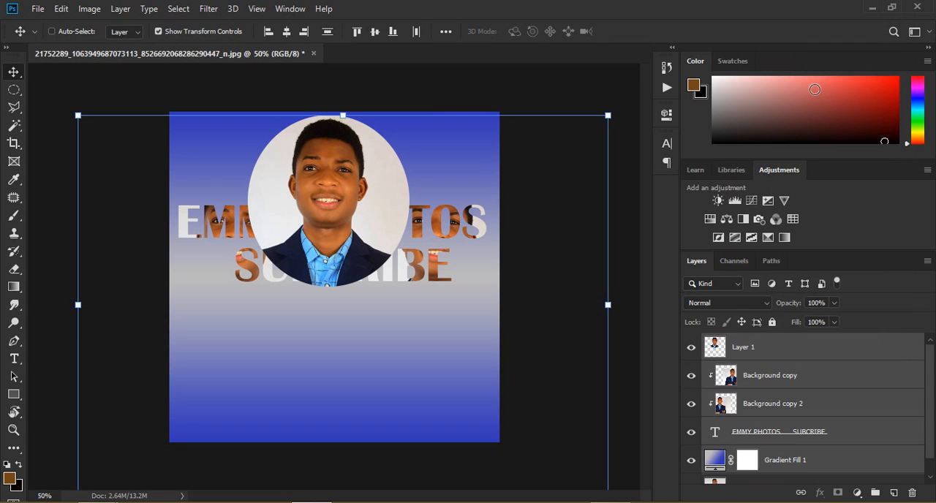
Step: Scale the circular portrait on Layer 1 to about 72.7% and move it below the SUBCRIBE line
left_click(775, 351)
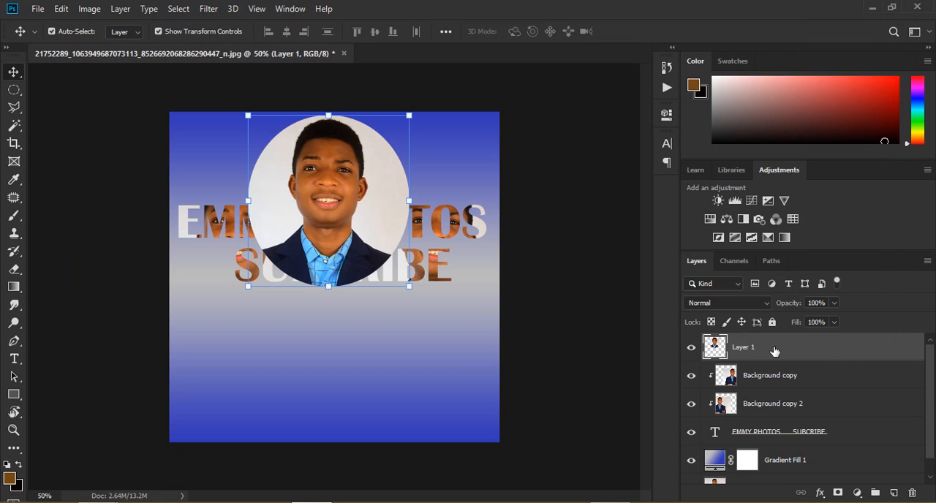
key("ctrl+t")
left_click_drag(411, 116, 396, 142)
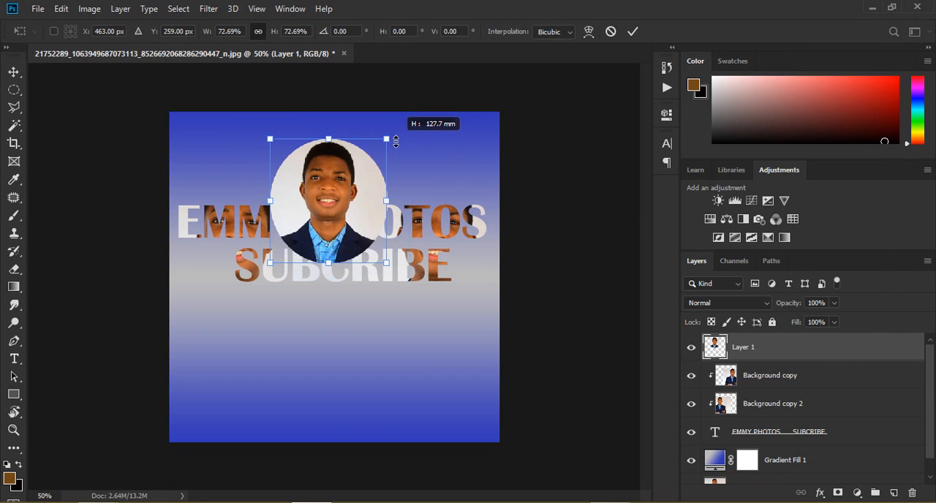
left_click_drag(349, 172, 369, 329)
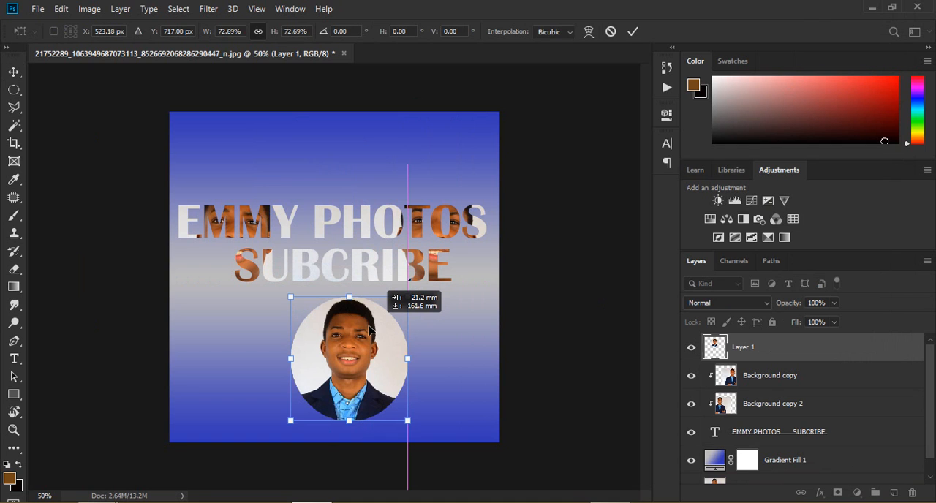
scroll(395, 276, "up", 3)
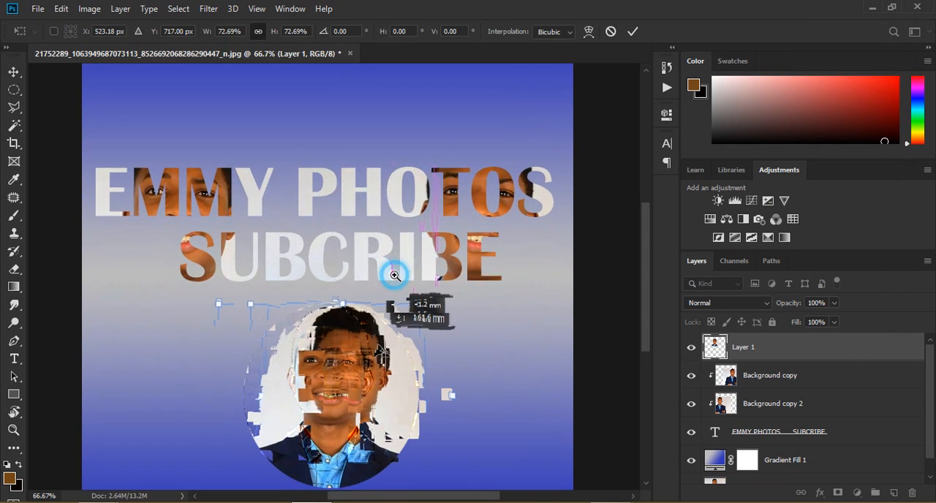
scroll(395, 275, "down", 1)
scroll(395, 275, "down", 2)
scroll(395, 276, "up", 1)
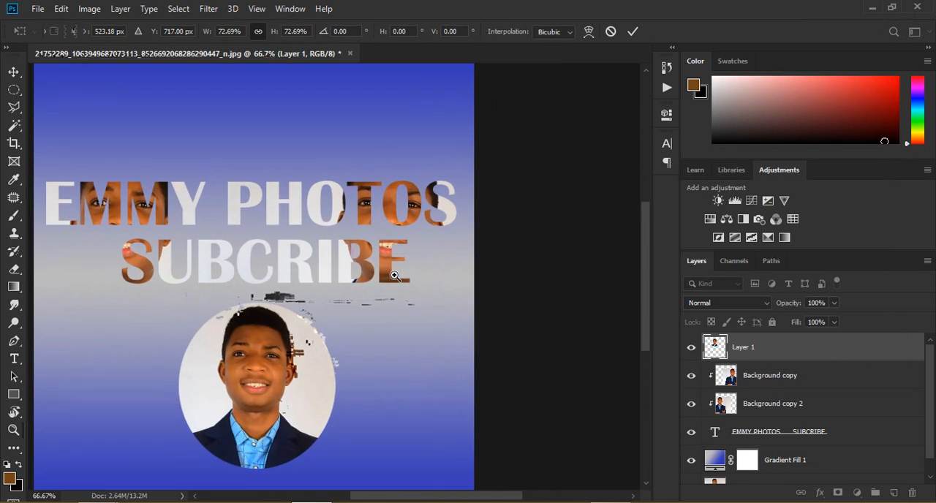
scroll(395, 276, "down", 2)
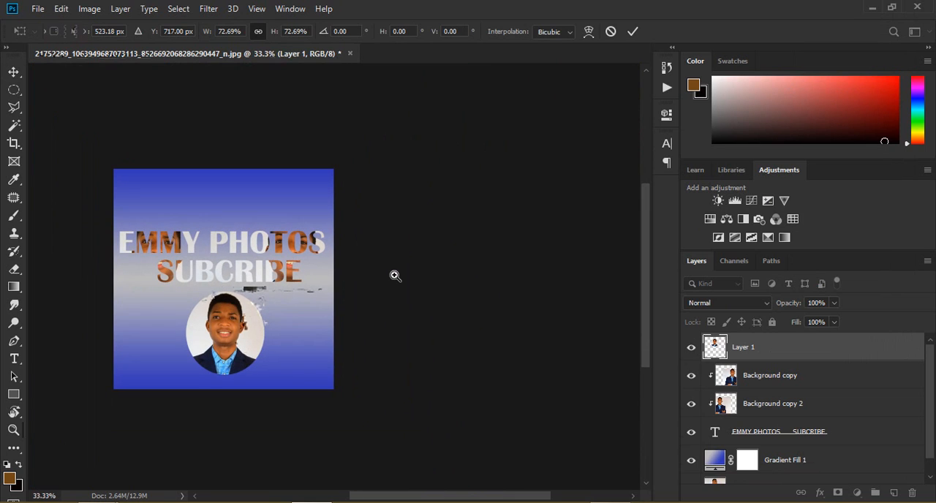
key("Return")
Step: Try gradient presets on Gradient Fill 1, including Yellow-Green, Red-Violet; Blue-Violet, Yellow-Orange; and Red, Blue, Yellow
double_click(717, 462)
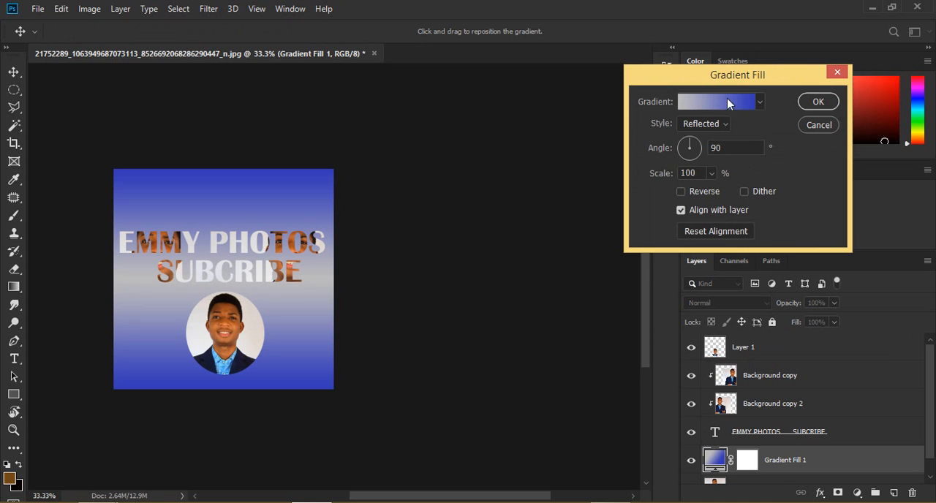
left_click(737, 102)
left_click(696, 108)
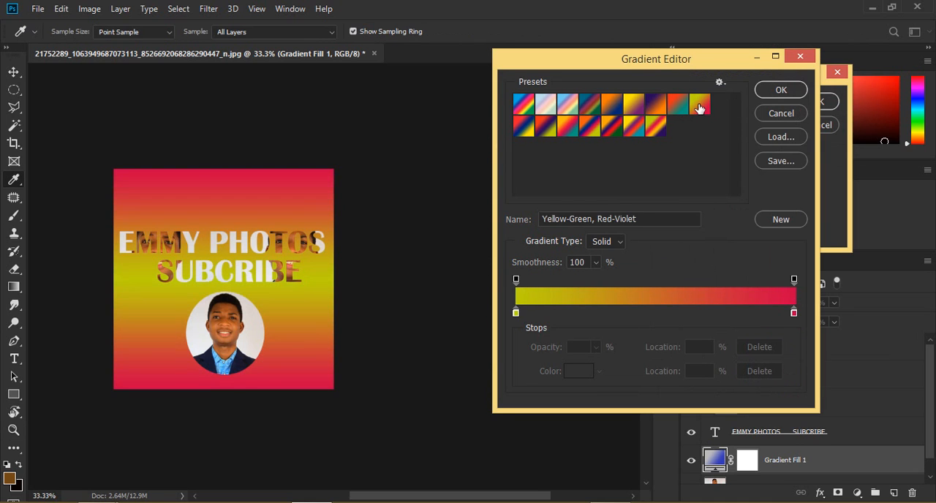
left_click(660, 108)
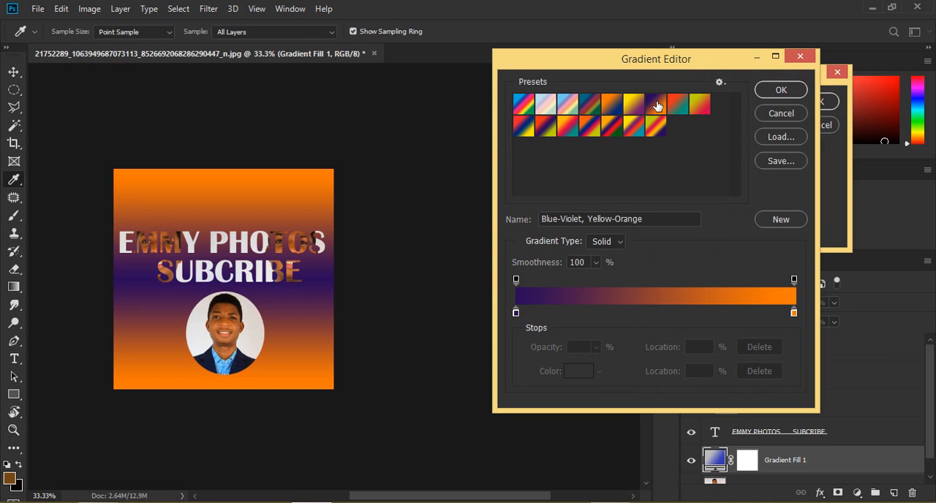
left_click(609, 121)
left_click(575, 133)
left_click(525, 134)
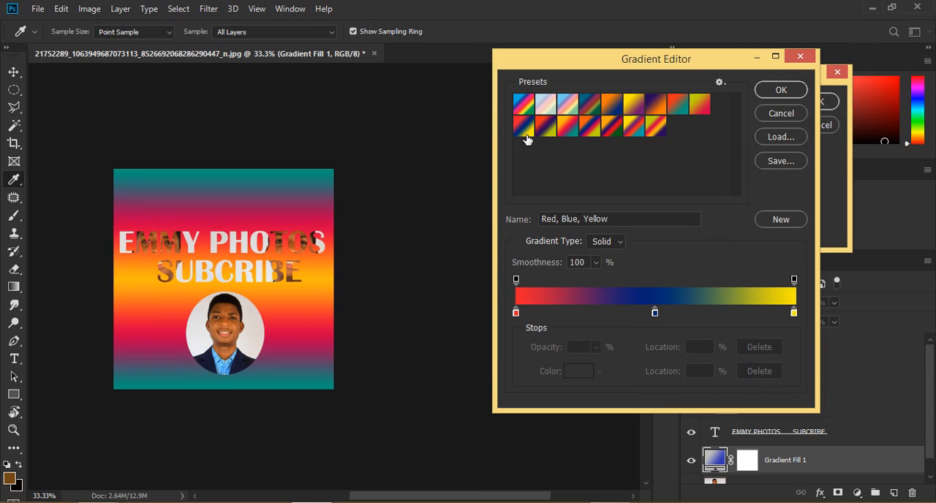
Step: Load the Photographic Toning gradients, try presets such as Blue 2, Gold-Blue and Copper 2, and discard the gradient fill changes
left_click(720, 82)
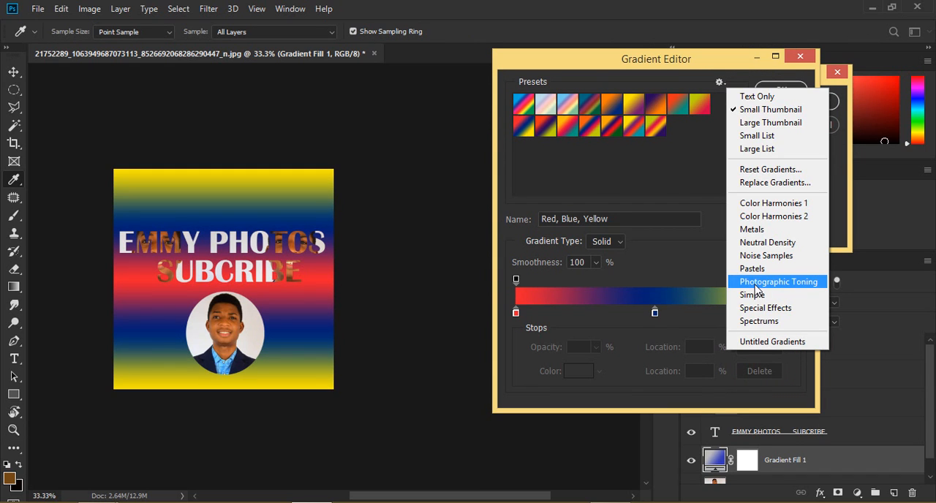
left_click(755, 285)
left_click(412, 202)
left_click(569, 128)
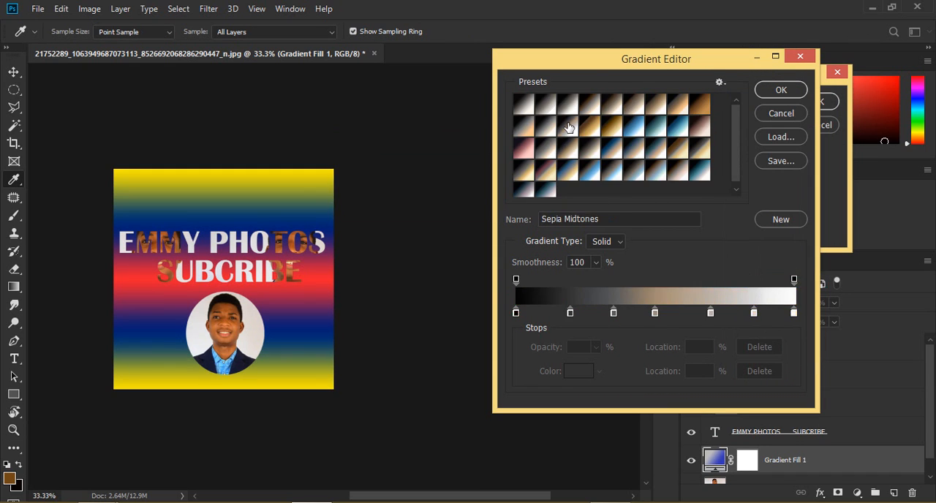
left_click(601, 128)
left_click(626, 129)
left_click(656, 131)
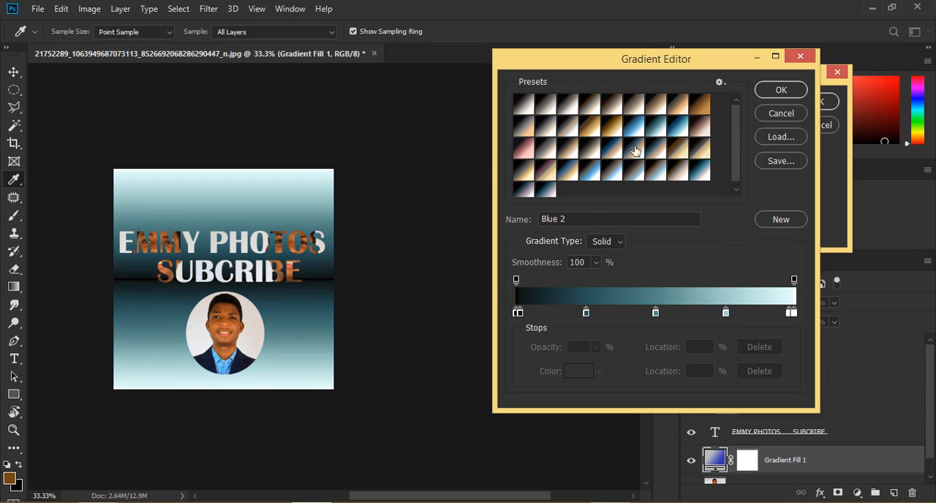
left_click(619, 150)
left_click(591, 174)
left_click(527, 189)
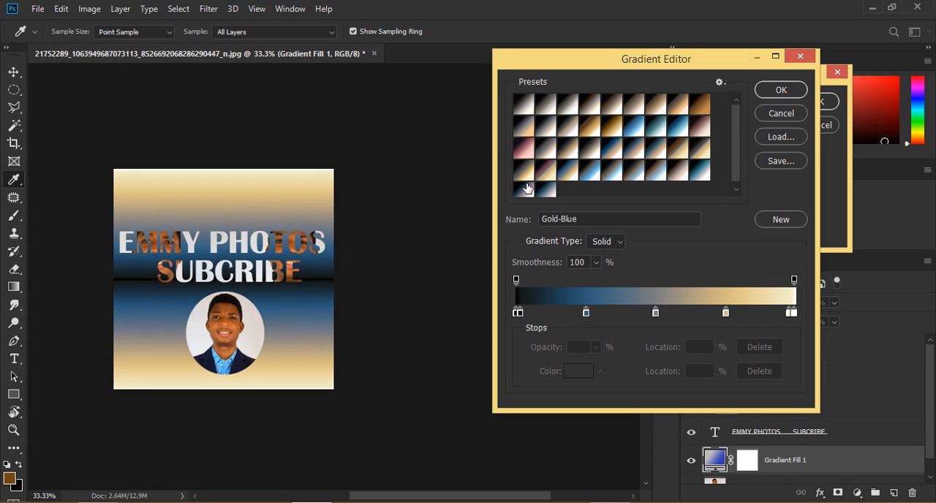
left_click(545, 191)
left_click(518, 148)
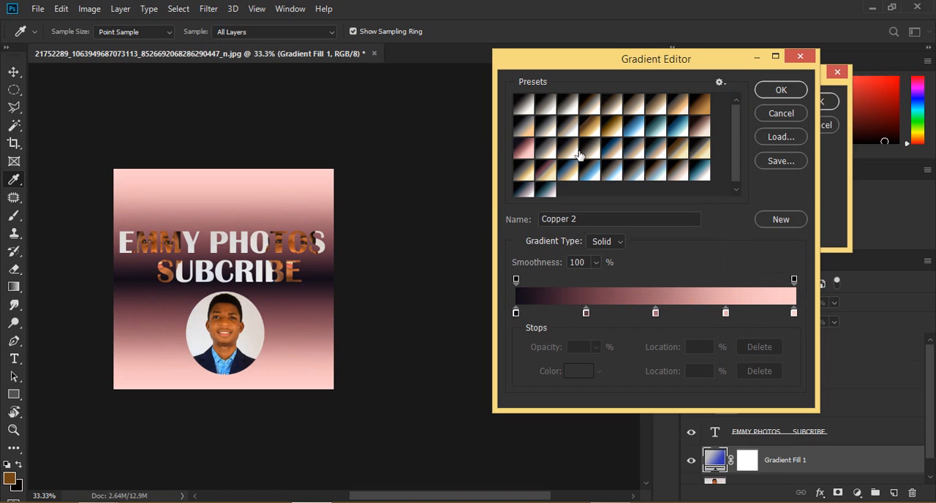
left_click(782, 113)
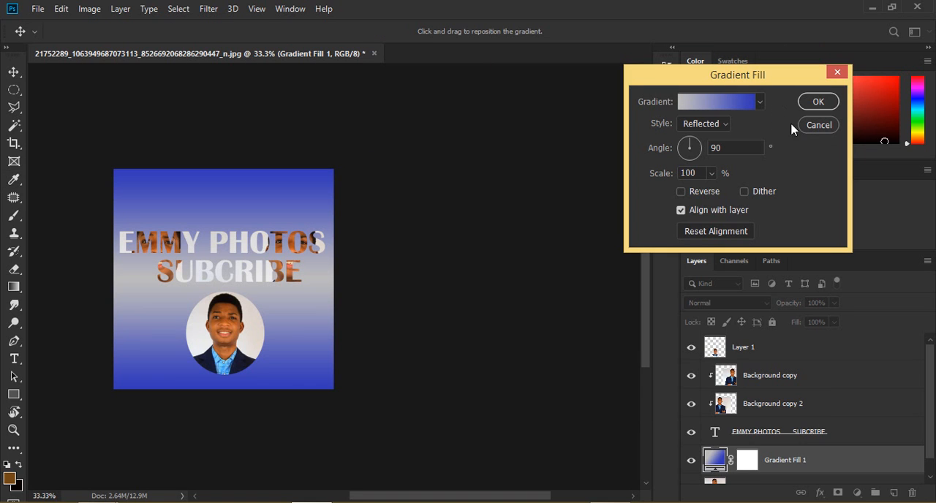
left_click(814, 126)
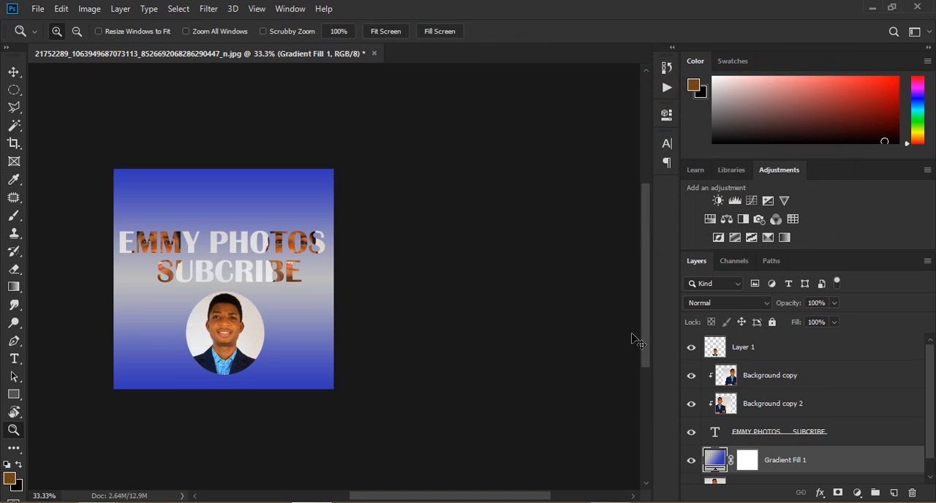
Step: Apply an Inner Bevel with Bevel & Emboss to the EMMY PHOTOS SUBCRIBE text layer, with depth 292% and soften 3 px
key("ctrl+plus")
key("ctrl+plus")
key("ctrl+plus")
key("ctrl+minus")
key("ctrl+minus")
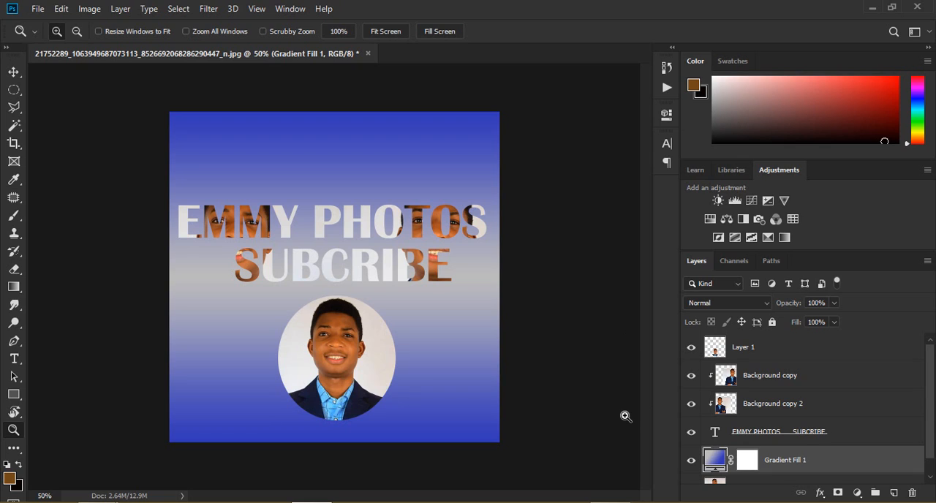
left_click(757, 431)
right_click(761, 430)
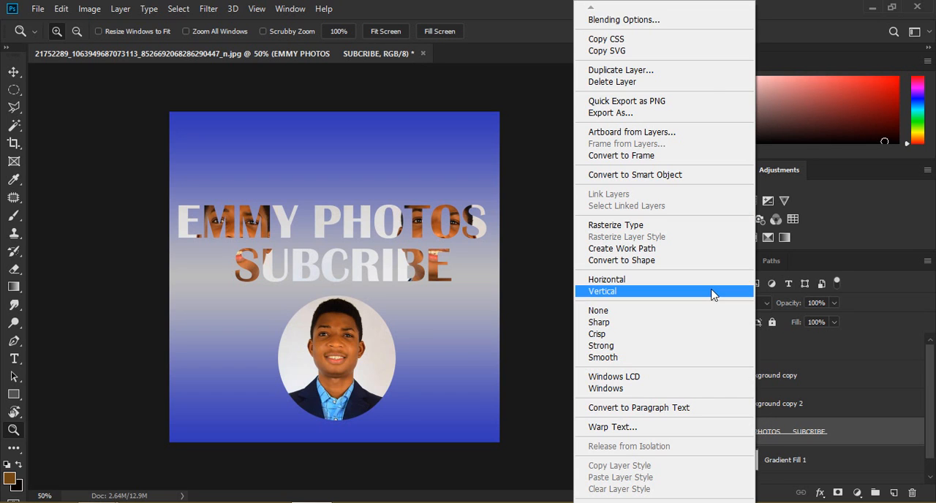
left_click(650, 19)
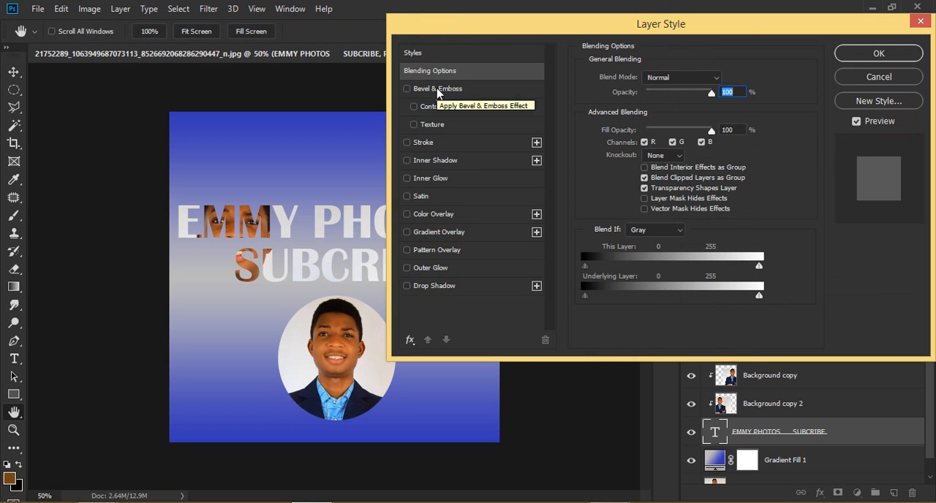
left_click(438, 89)
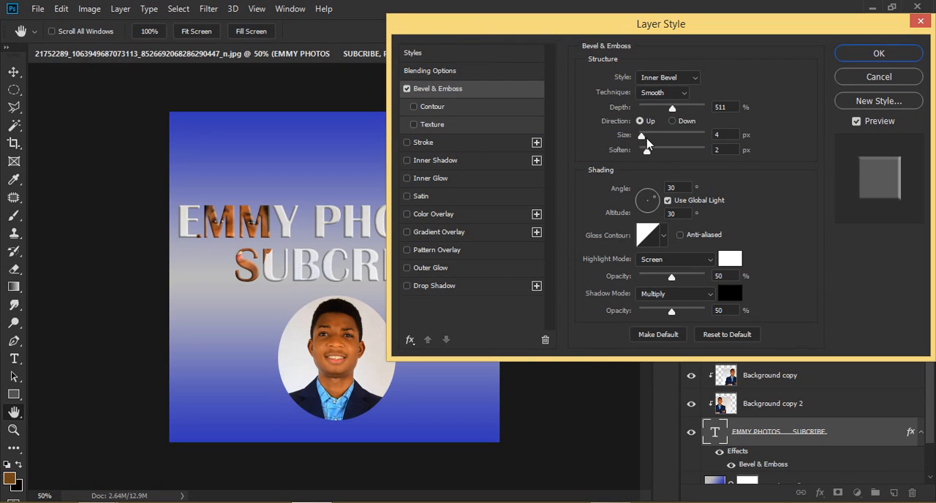
mouse_move(673, 108)
left_mouse_down()
mouse_move(647, 109)
mouse_move(658, 109)
left_mouse_up()
mouse_move(646, 151)
left_mouse_down()
mouse_move(656, 151)
mouse_move(653, 139)
mouse_move(641, 144)
left_mouse_up()
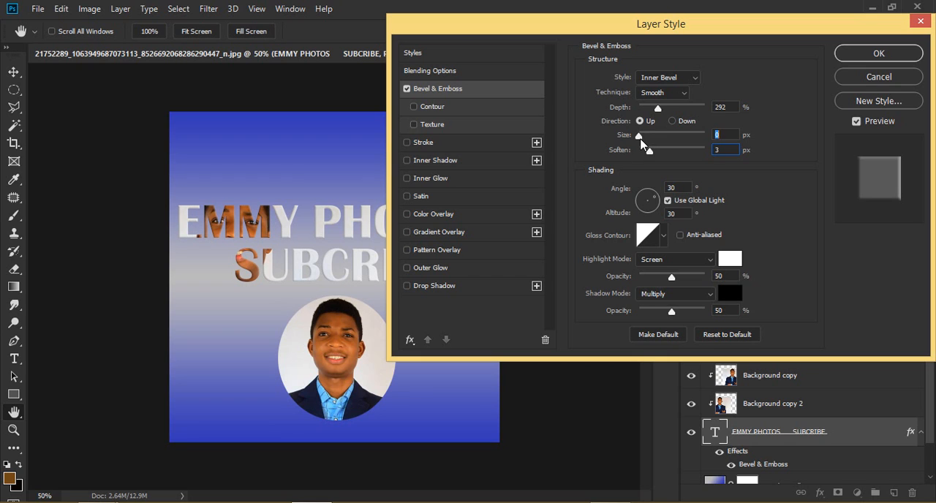
left_click(874, 55)
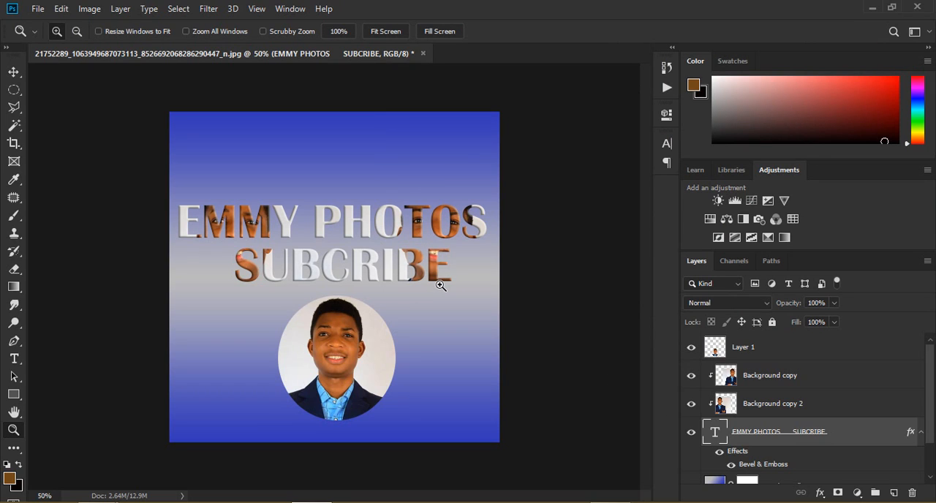
Step: Hide the Background copy layer and show it again to check its part in the lettering
left_click(690, 378)
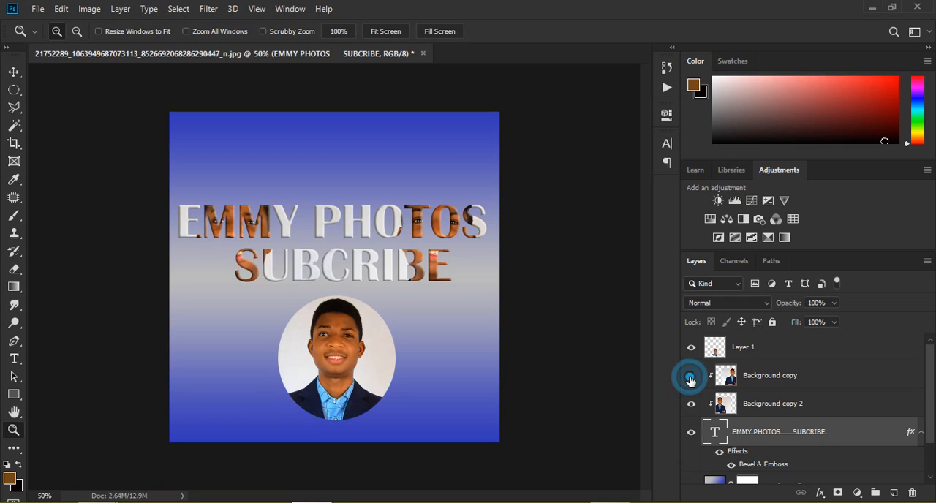
left_click(690, 377)
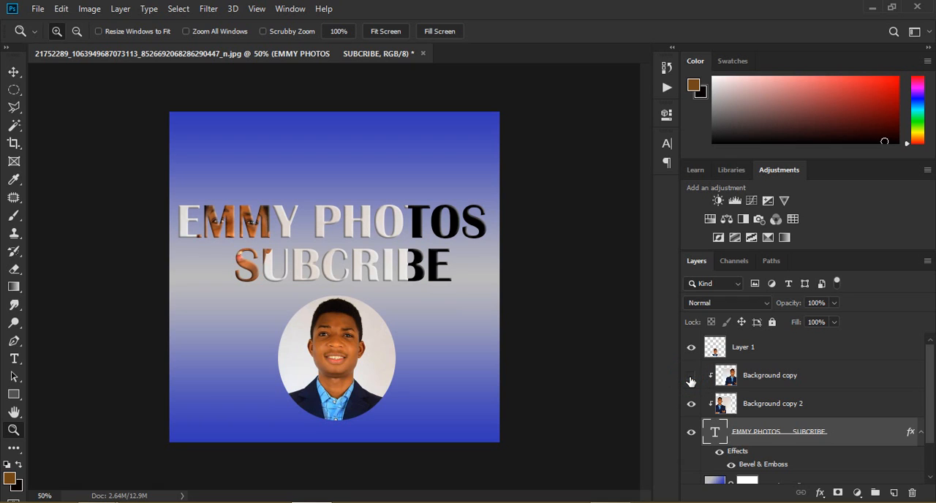
left_click(691, 378)
Step: Try reducing the opacity of the Background copy layer to about 51%, and return it to 100%
left_click(793, 387)
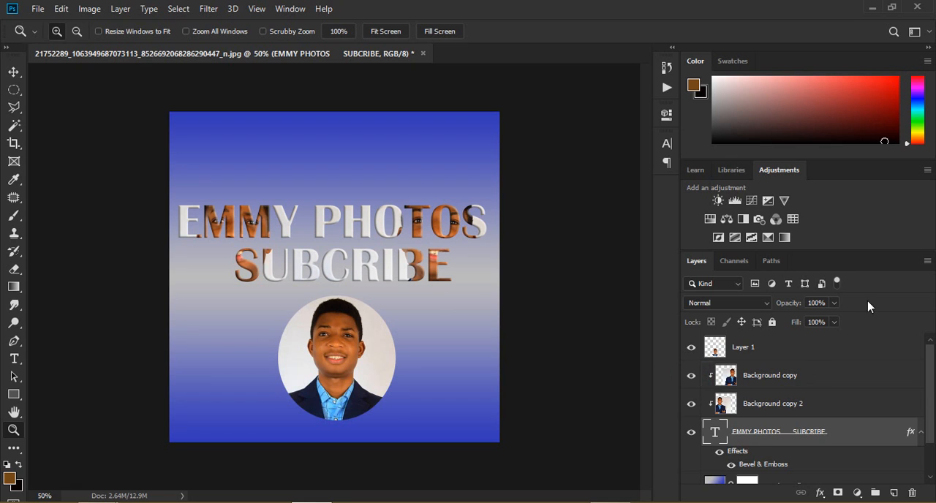
left_click(833, 304)
left_click(809, 318)
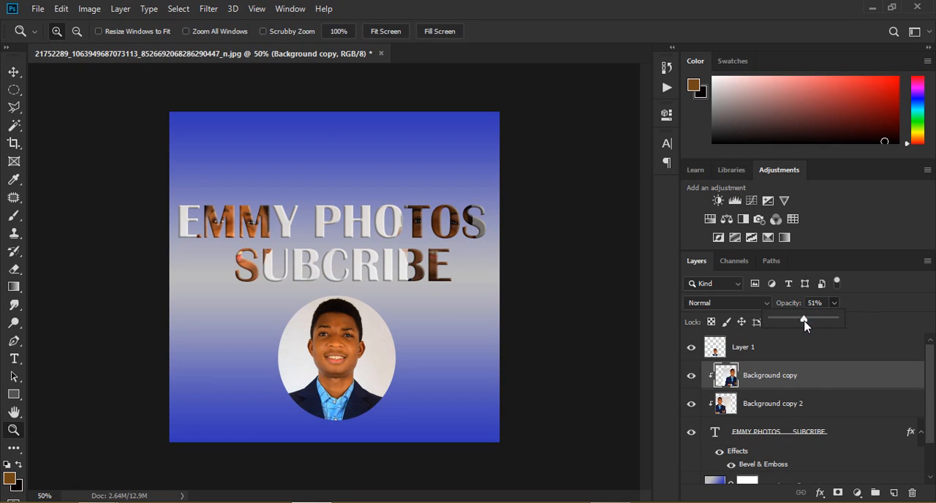
left_click_drag(852, 320, 875, 326)
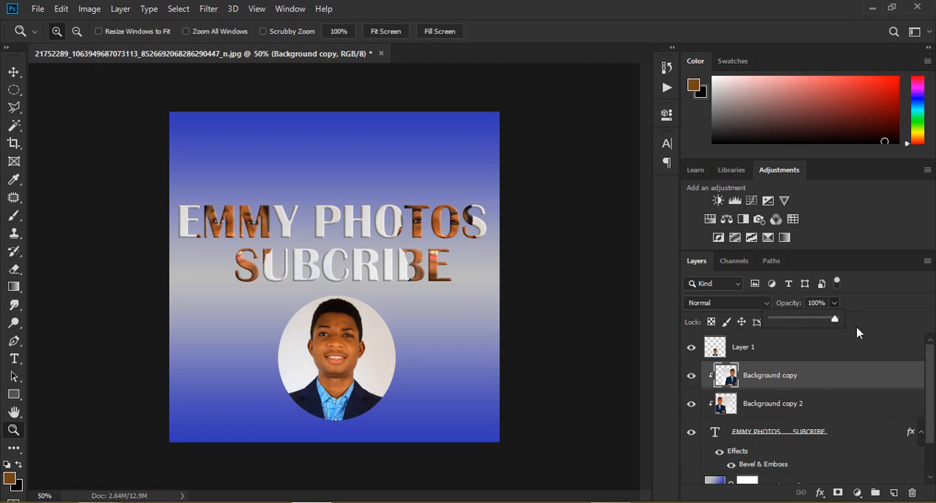
left_click(856, 328)
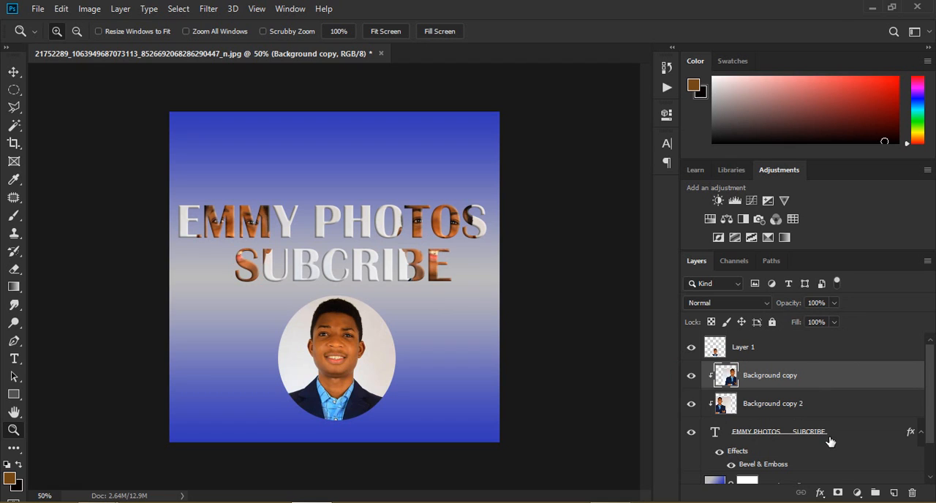
Step: Select the original Background layer, show it and hide it again to check it beneath Gradient Fill 1
scroll(932, 439, "down", 2)
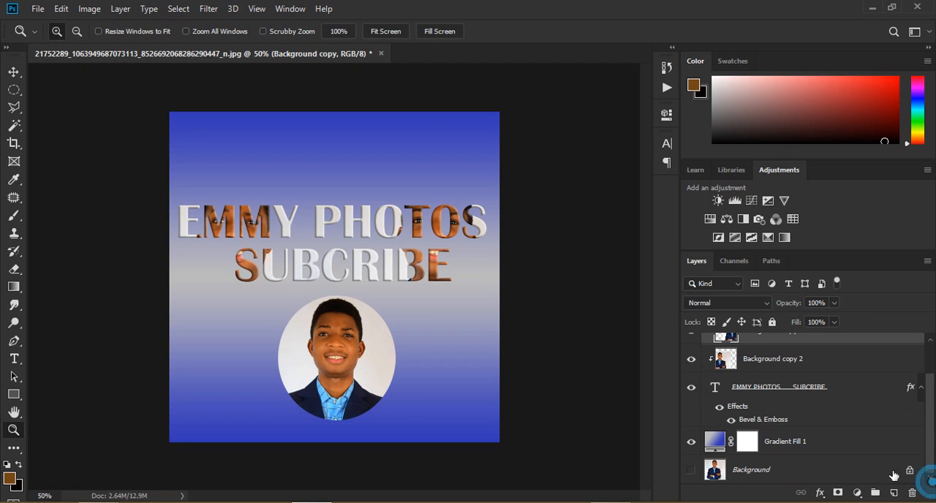
left_click(809, 476)
left_click(692, 470)
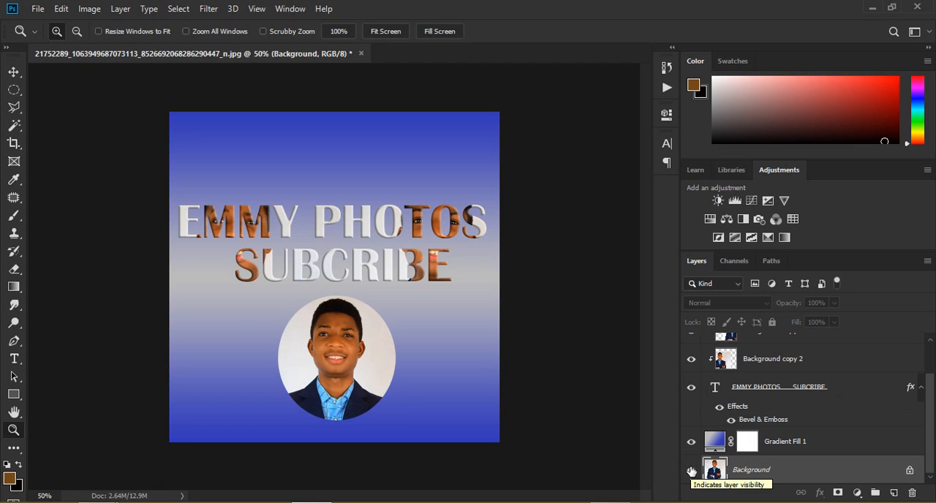
left_click(691, 471)
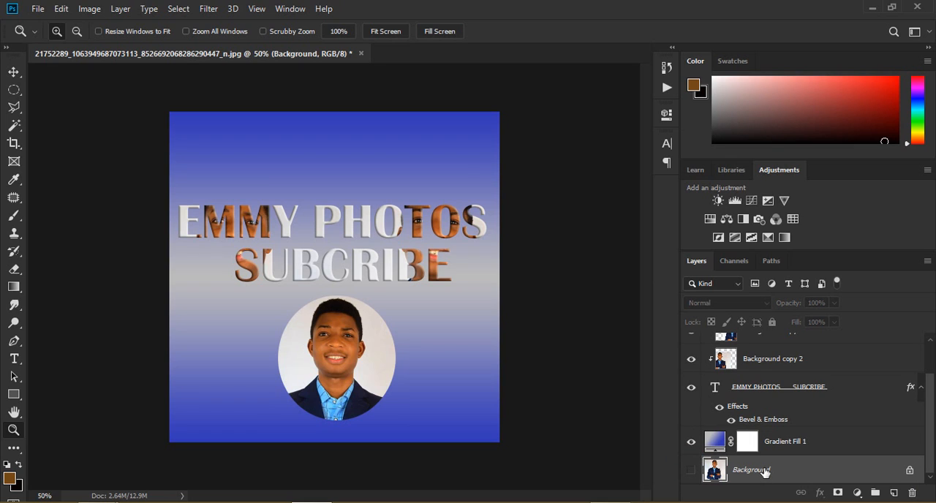